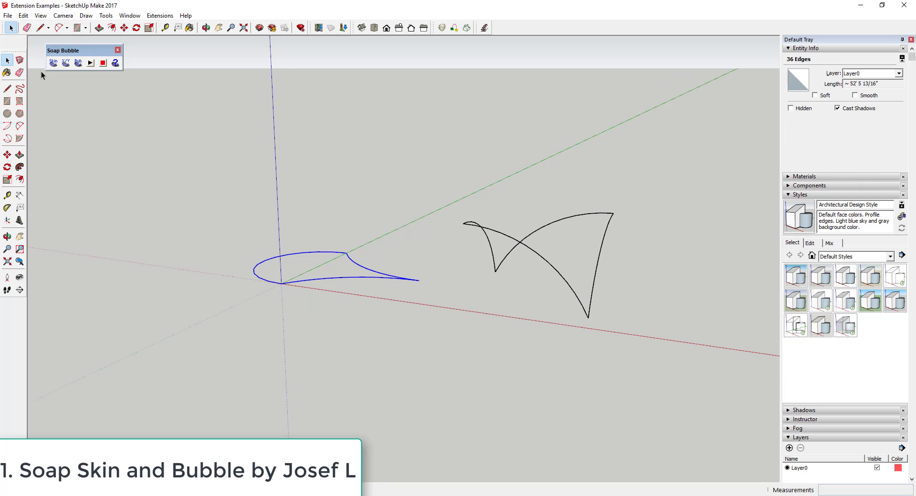
# Generate a soap skin mesh inside the selected closed outline at the origin.
pyautogui.click(53, 62)
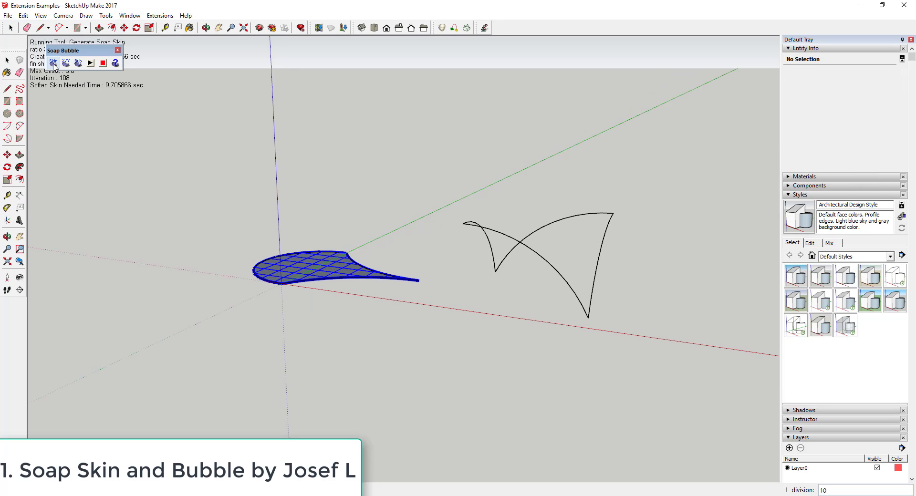
pyautogui.scroll(4, 314, 265)
pyautogui.moveTo(320, 299); pyautogui.dragTo(325, 334, button='middle')
# Inflate the soap skin at the origin into a bubble with a pressure of -50.
pyautogui.press('space')
pyautogui.click(305, 267)
pyautogui.click(76, 65)
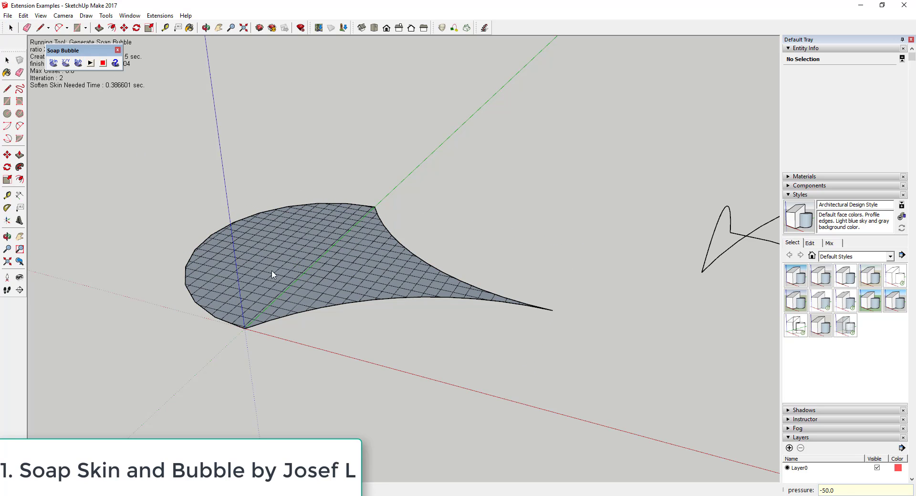
pyautogui.press('Return')
pyautogui.moveTo(280, 319); pyautogui.dragTo(287, 210, button='middle')
pyautogui.moveTo(297, 307); pyautogui.dragTo(267, 396, button='middle')
pyautogui.moveTo(280, 255); pyautogui.dragTo(277, 286, button='middle')
pyautogui.scroll(-4, 304, 195)
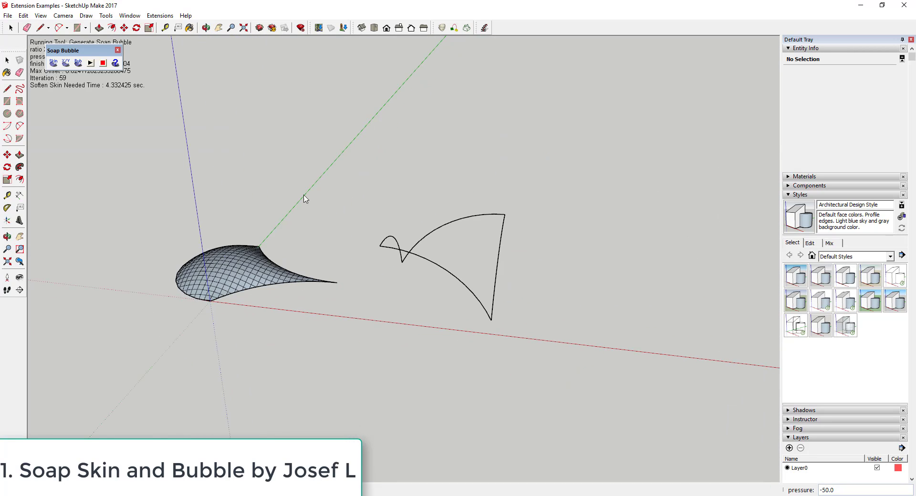
# Generate a second soap skin across the closed loop of four curved edges standing beside the bubble.
pyautogui.press('space')
pyautogui.moveTo(339, 177); pyautogui.dragTo(565, 372)
pyautogui.click(53, 63)
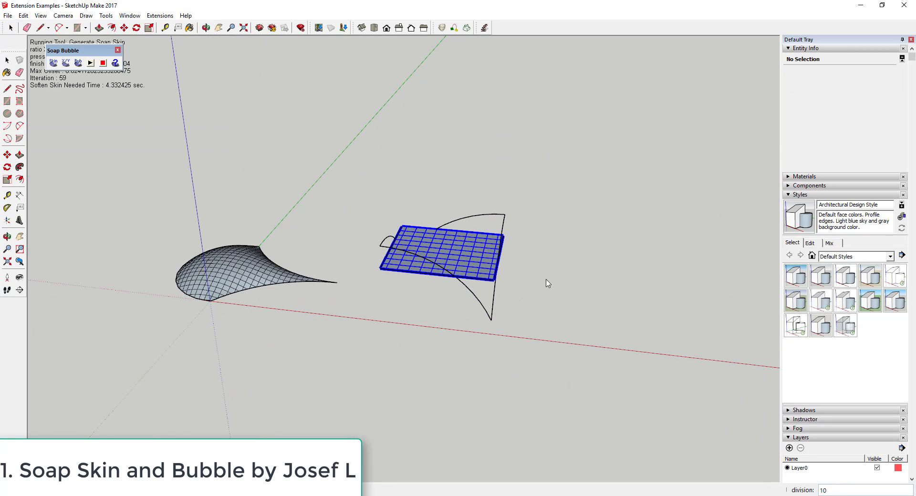
pyautogui.scroll(3, 515, 262)
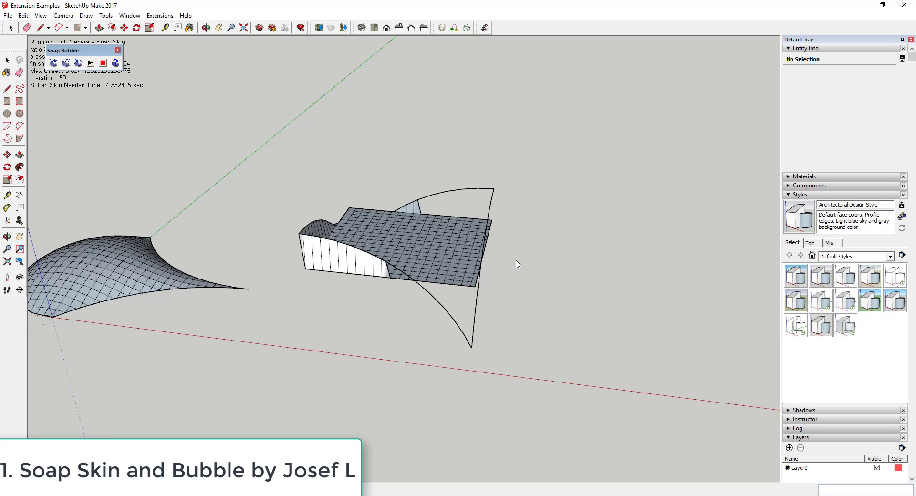
pyautogui.moveTo(517, 263); pyautogui.dragTo(436, 262, button='middle')
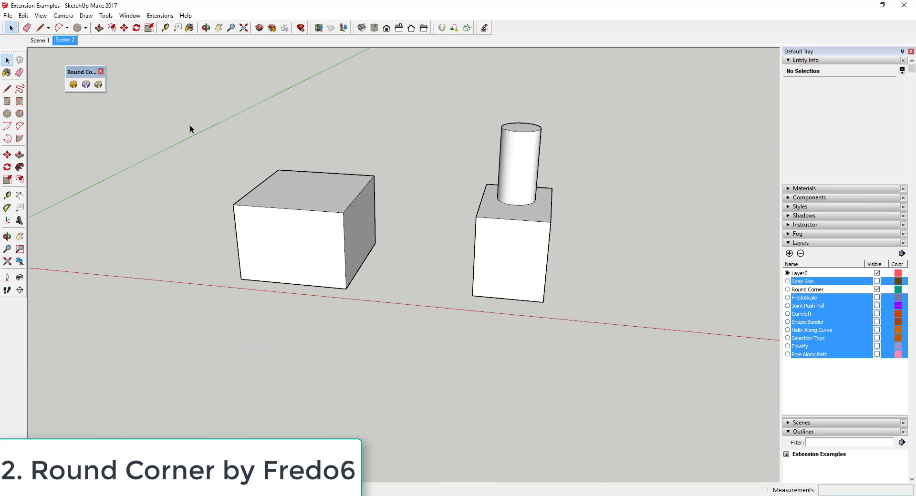
# Round all edges of the plain box with Round Corner using an offset of 1'.
pyautogui.moveTo(190, 127); pyautogui.dragTo(427, 315)
pyautogui.click(73, 85)
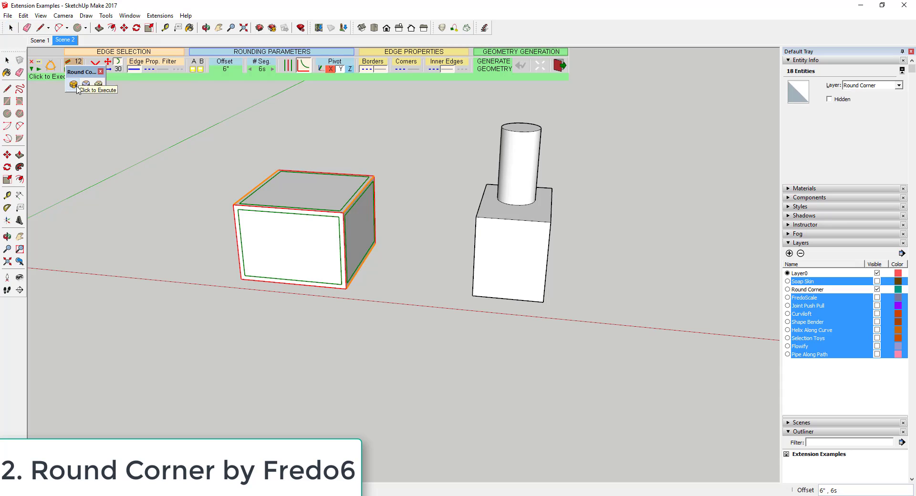
pyautogui.click(226, 69)
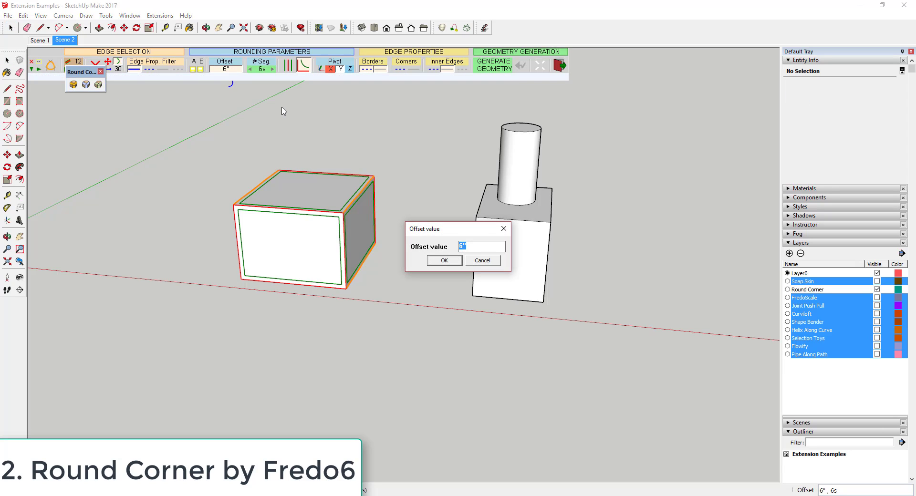
pyautogui.write("1'")
pyautogui.press('Return')
pyautogui.scroll(4, 294, 217)
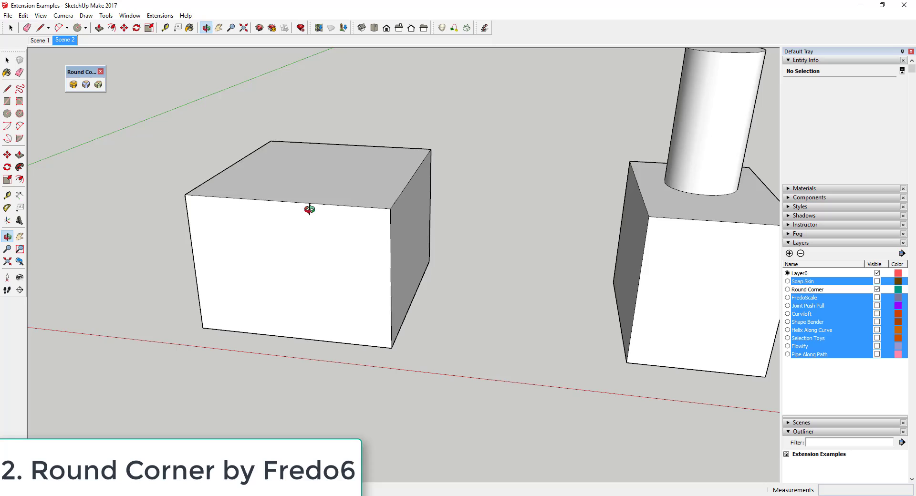
pyautogui.click(471, 157)
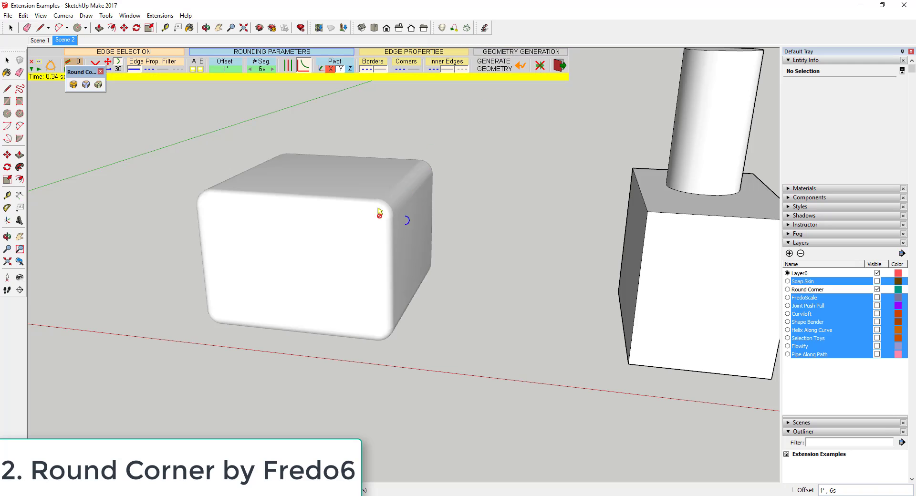
# Round all edges of the block with the cylinder on top with Round Corner, using a 6" offset.
pyautogui.moveTo(401, 200); pyautogui.dragTo(521, 119, button='middle')
pyautogui.scroll(-3, 573, 209)
pyautogui.press('space')
pyautogui.click(561, 206)
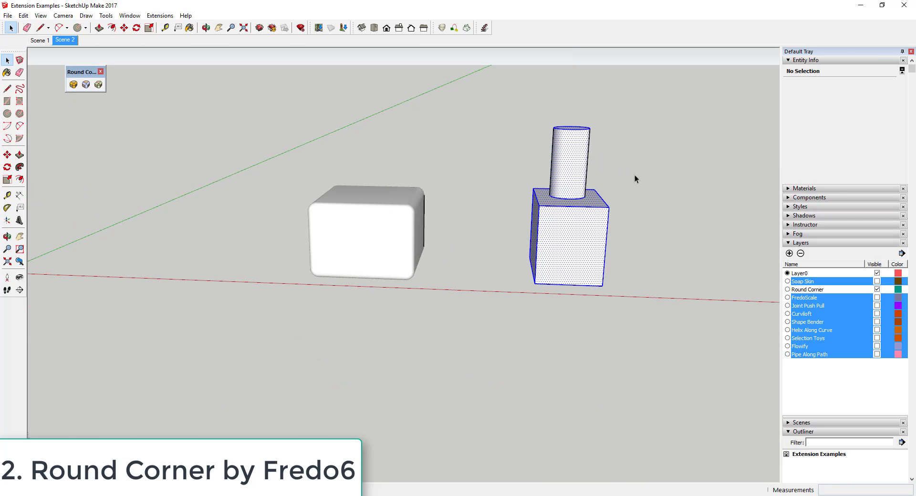
pyautogui.scroll(3, 634, 175)
pyautogui.click(73, 85)
pyautogui.moveTo(467, 211); pyautogui.dragTo(477, 222, button='middle')
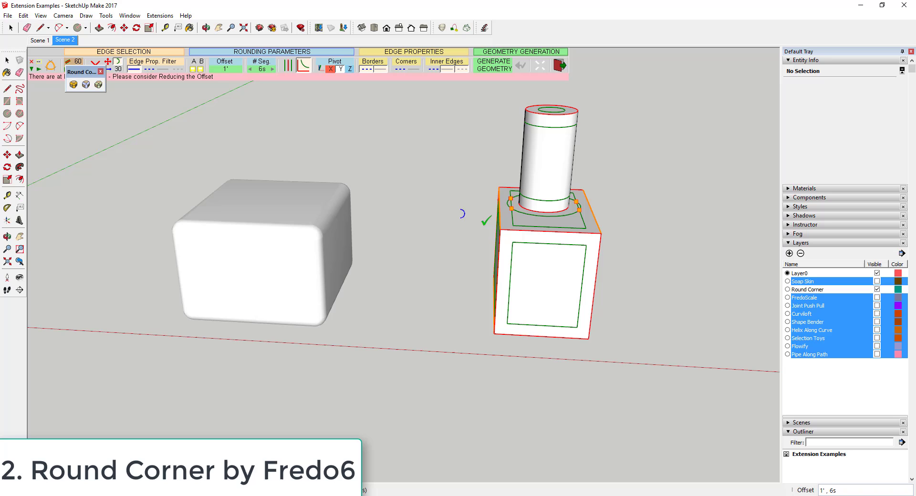
pyautogui.click(225, 70)
pyautogui.write('6')
pyautogui.press('Return')
pyautogui.press('Return')
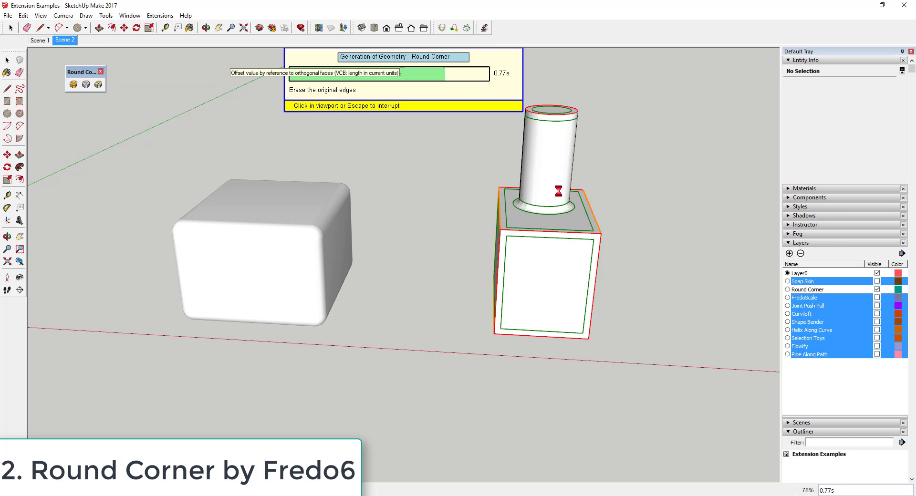
# Examine the rounded edges of the block and the transition where the cylinder meets it.
pyautogui.scroll(5, 621, 190)
pyautogui.scroll(-5, 532, 193)
pyautogui.moveTo(555, 197); pyautogui.dragTo(575, 199, button='middle')
pyautogui.scroll(5, 549, 209)
pyautogui.scroll(-5, 496, 241)
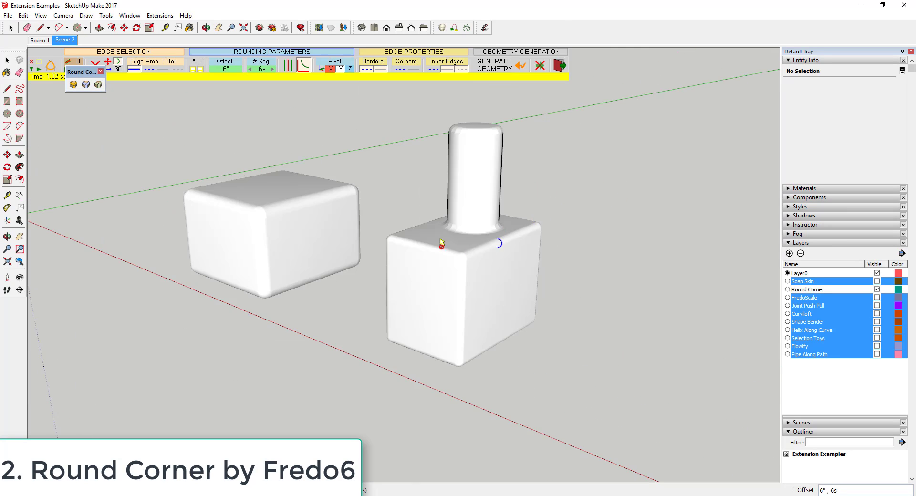
pyautogui.moveTo(482, 225); pyautogui.dragTo(491, 194, button='middle')
pyautogui.scroll(5, 477, 196)
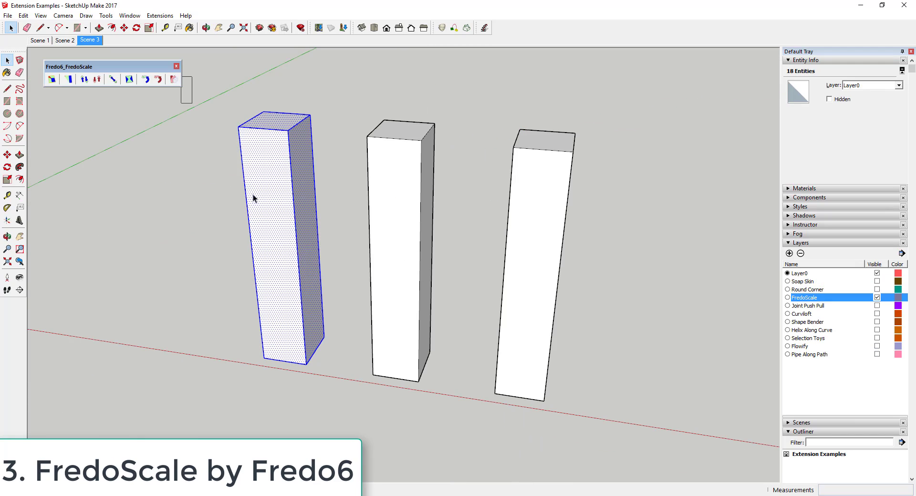
# Shear the first column sideways at its top by about 13.6 degrees, and shear it again from its base with FredoScale.
pyautogui.moveTo(180, 78); pyautogui.dragTo(353, 382)
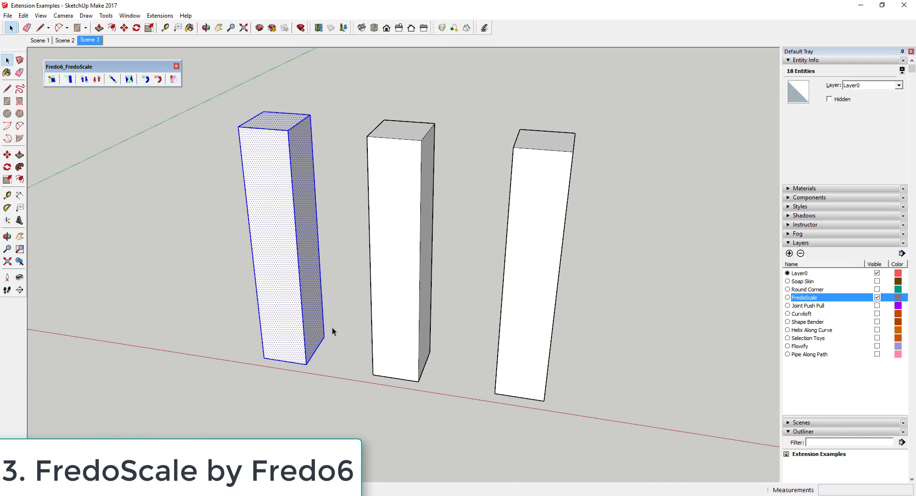
pyautogui.click(85, 81)
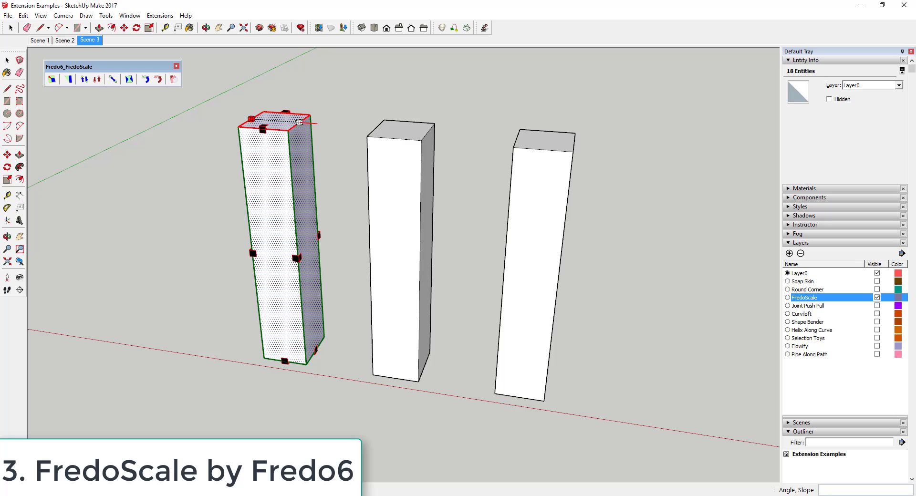
pyautogui.moveTo(299, 122); pyautogui.dragTo(239, 118)
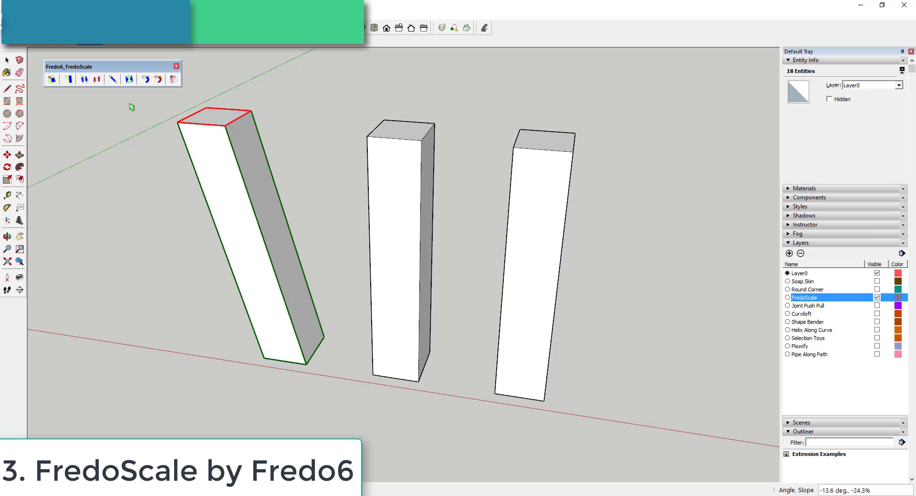
pyautogui.click(85, 80)
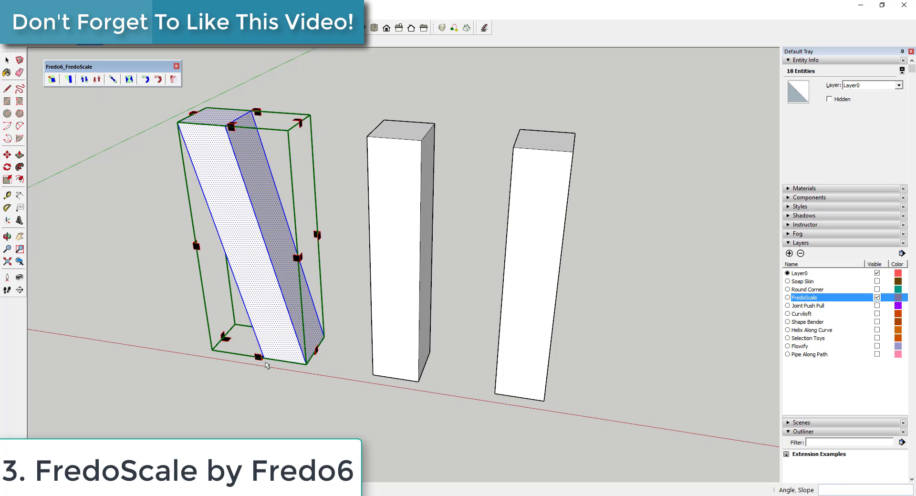
pyautogui.moveTo(265, 364); pyautogui.dragTo(290, 316)
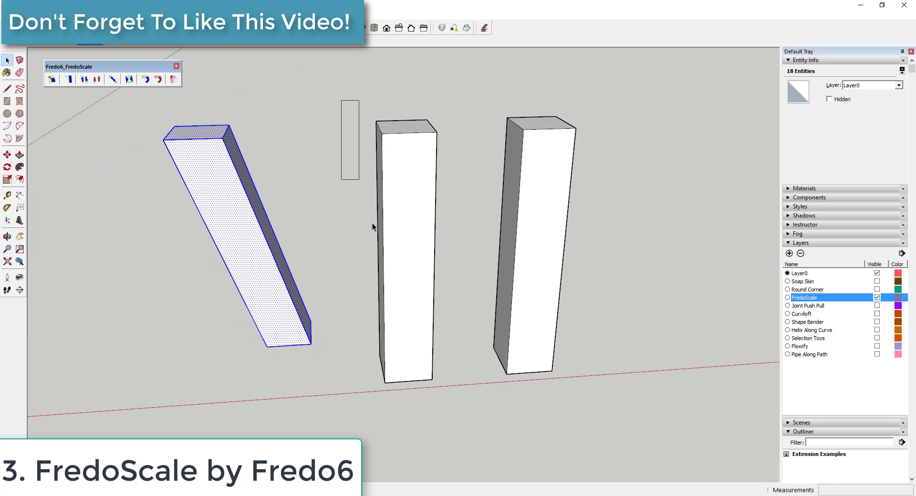
# Twist the middle column 90 degrees about its vertical axis with FredoScale.
pyautogui.moveTo(362, 153); pyautogui.dragTo(459, 359)
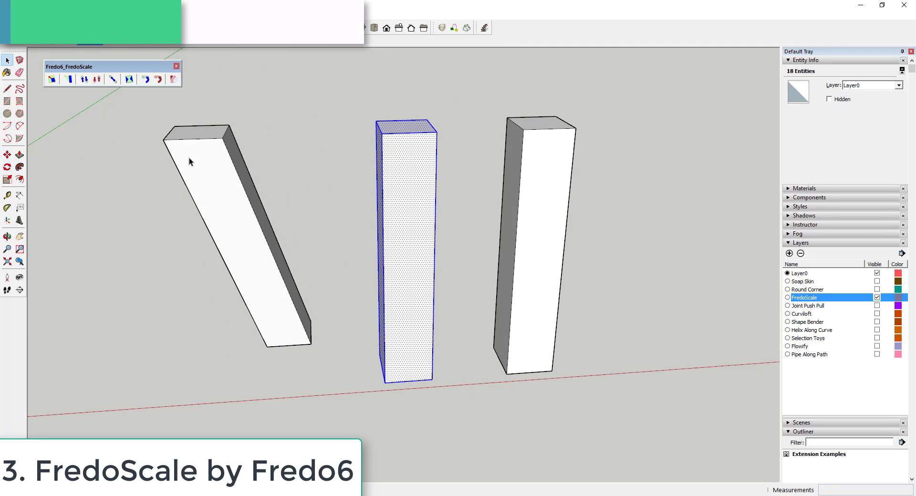
pyautogui.click(130, 80)
pyautogui.click(405, 126)
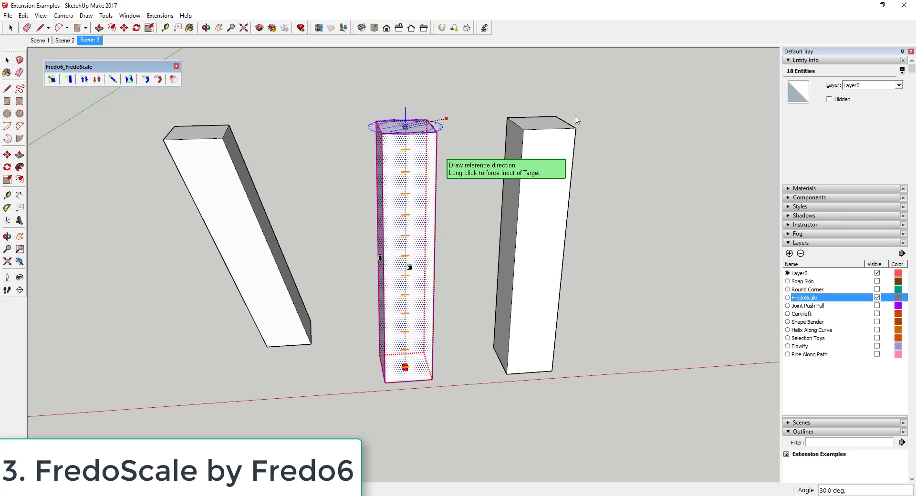
pyautogui.click(675, 120)
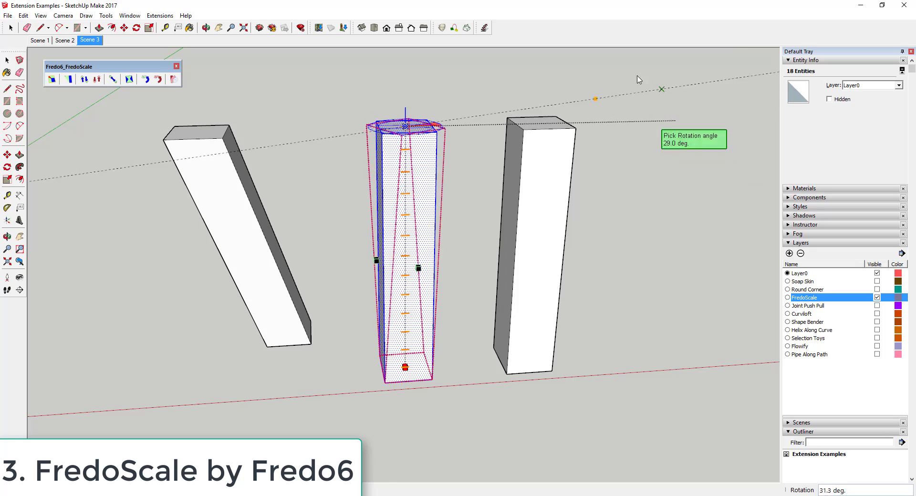
pyautogui.click(405, 74)
pyautogui.moveTo(484, 214); pyautogui.dragTo(304, 224, button='middle')
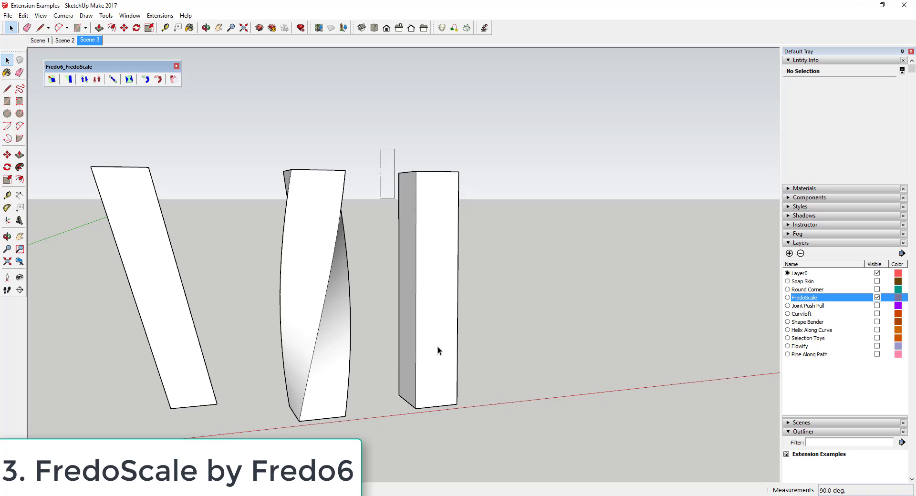
# Bend the third column by -90 degrees from its base along its height with FredoScale radial bending.
pyautogui.click(438, 351)
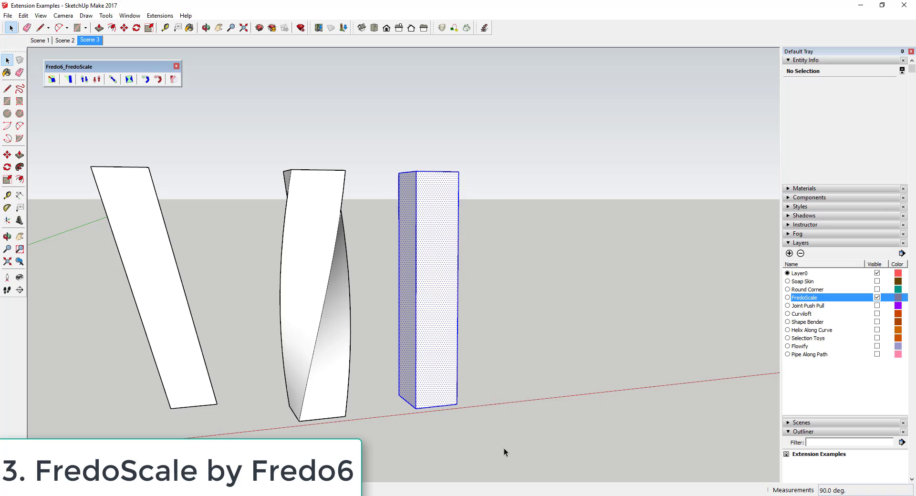
pyautogui.click(159, 80)
pyautogui.click(437, 407)
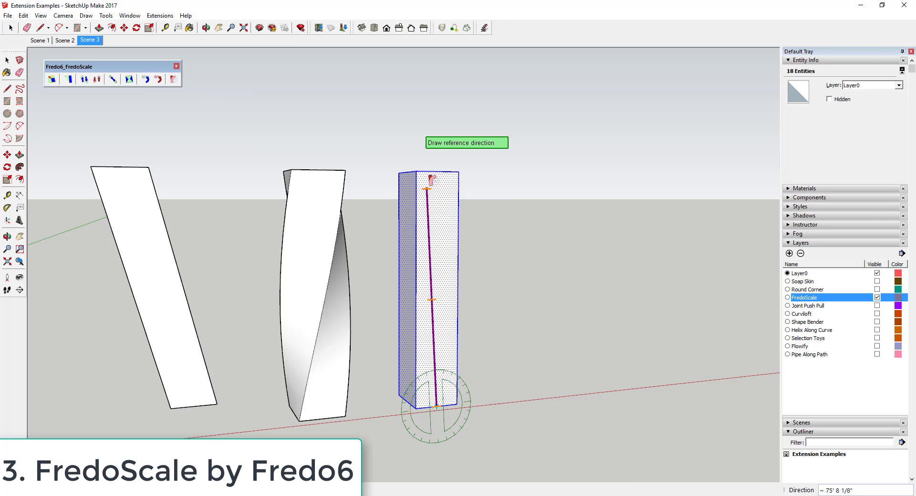
pyautogui.click(437, 173)
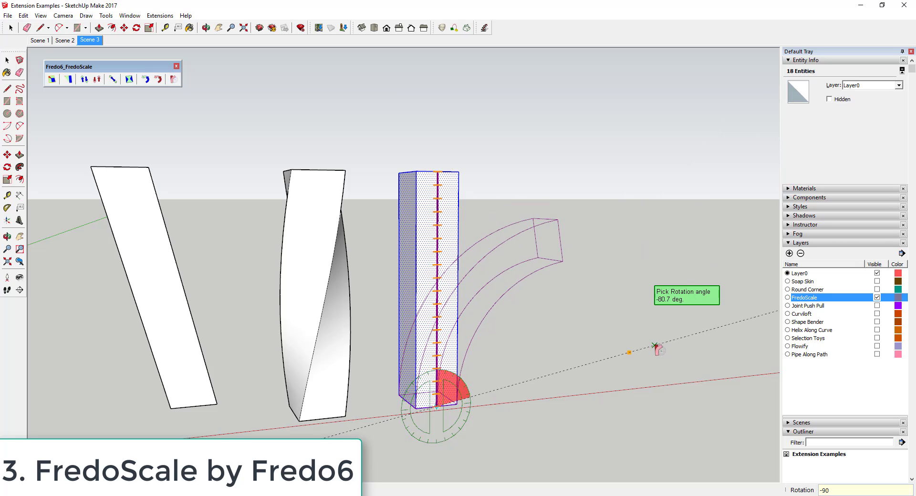
pyautogui.press('Return')
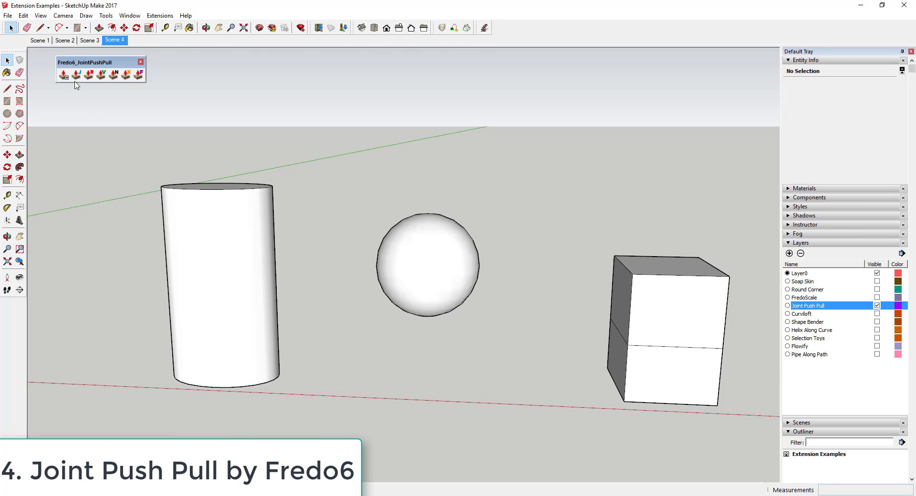
# Thicken the cylinder's curved side outward by about 11' 4 3/8" with Joint Push Pull.
pyautogui.click(76, 75)
pyautogui.moveTo(215, 266)
pyautogui.mouseDown()
pyautogui.moveTo(212, 278)
pyautogui.moveTo(204, 272)
pyautogui.mouseUp()
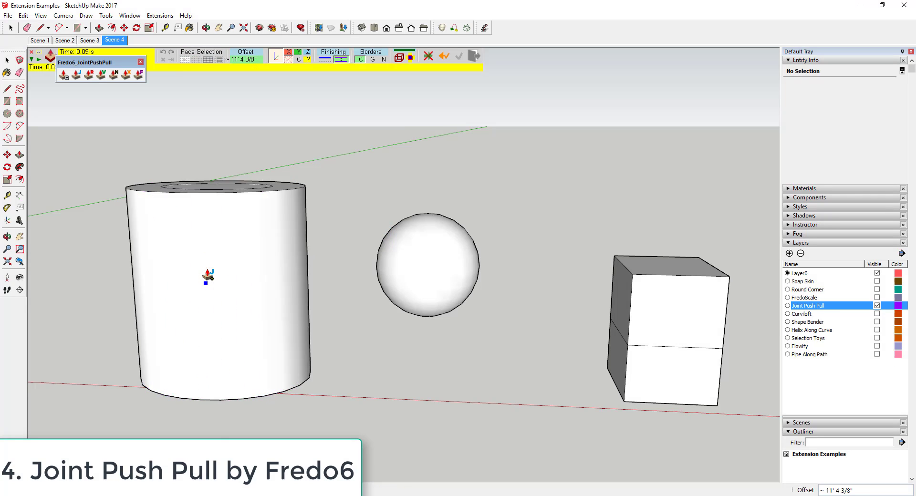
# Extrude all faces of the sphere along their normals by about 5' 10 7/8" as separate blocks with Normal Push Pull.
pyautogui.click(114, 76)
pyautogui.click(466, 231)
pyautogui.moveTo(466, 231); pyautogui.dragTo(480, 227)
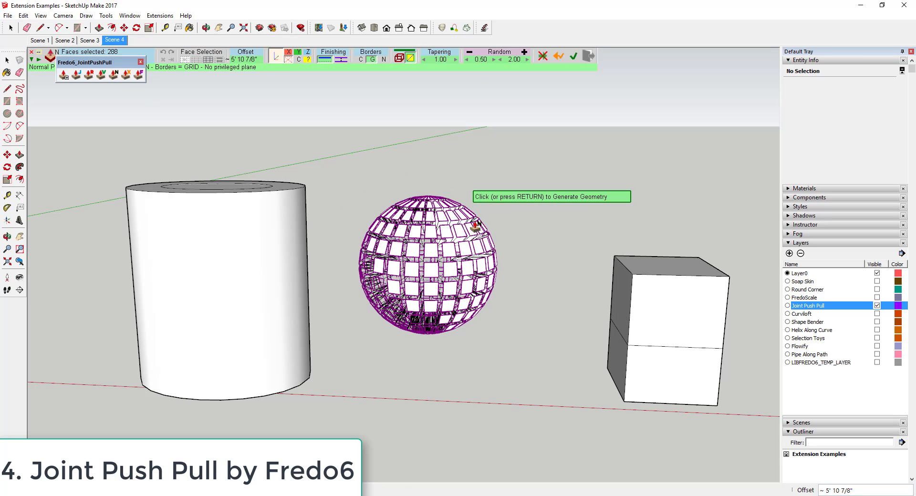
pyautogui.click(504, 227)
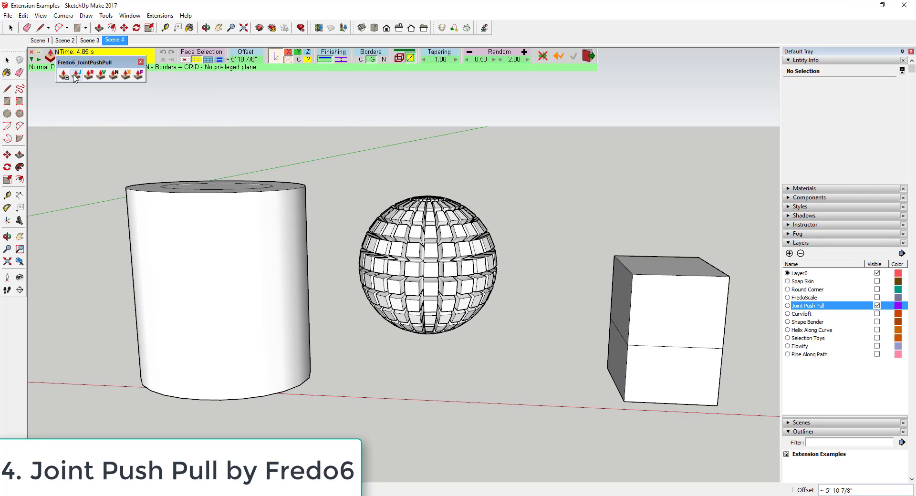
# Extrude the box's upper front face and lower side face outward together with Joint Push Pull.
pyautogui.press('space')
pyautogui.click(654, 329)
pyautogui.keyDown('shift'); pyautogui.click(620, 360); pyautogui.keyUp('shift')
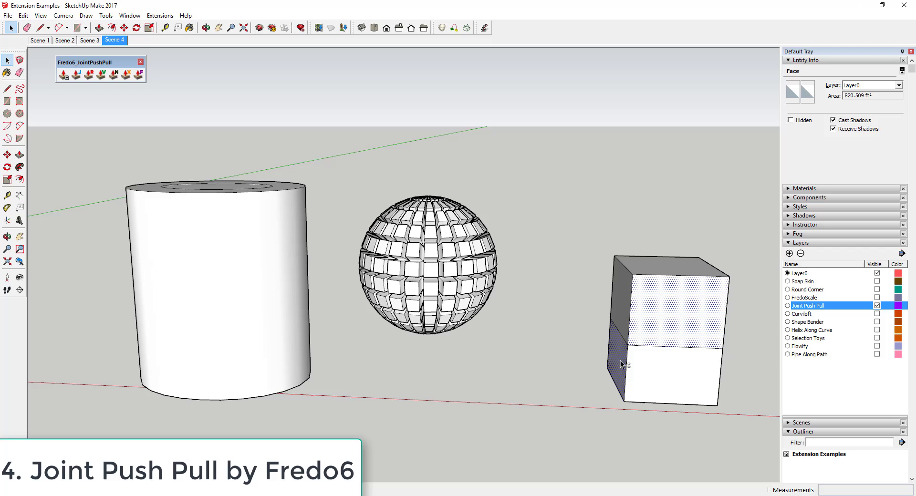
pyautogui.click(76, 74)
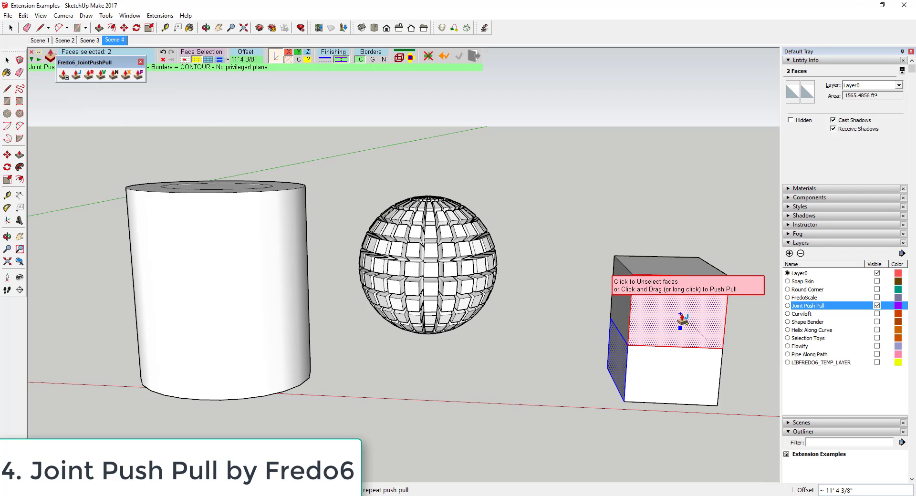
pyautogui.moveTo(680, 314); pyautogui.dragTo(708, 349)
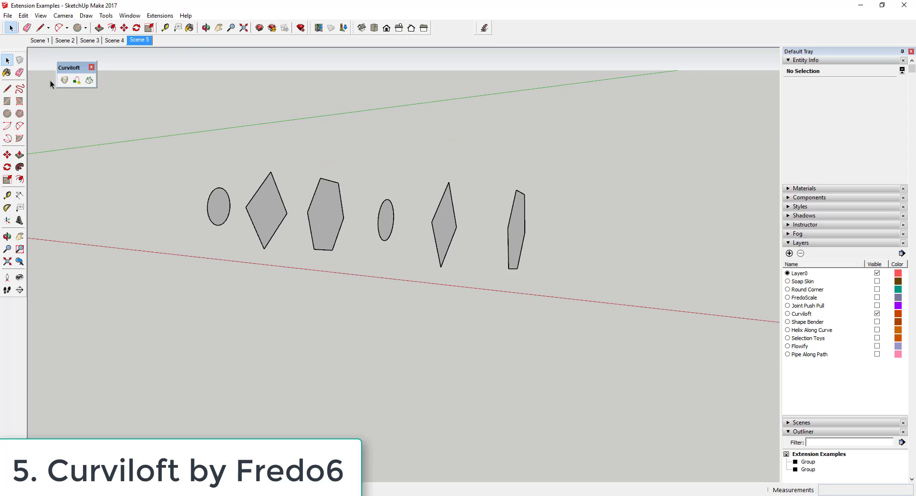
# Select the six profile faces in order from the small circle to the last hexagon and preview a Curviloft spline loft between them.
pyautogui.click(64, 81)
pyautogui.click(219, 207)
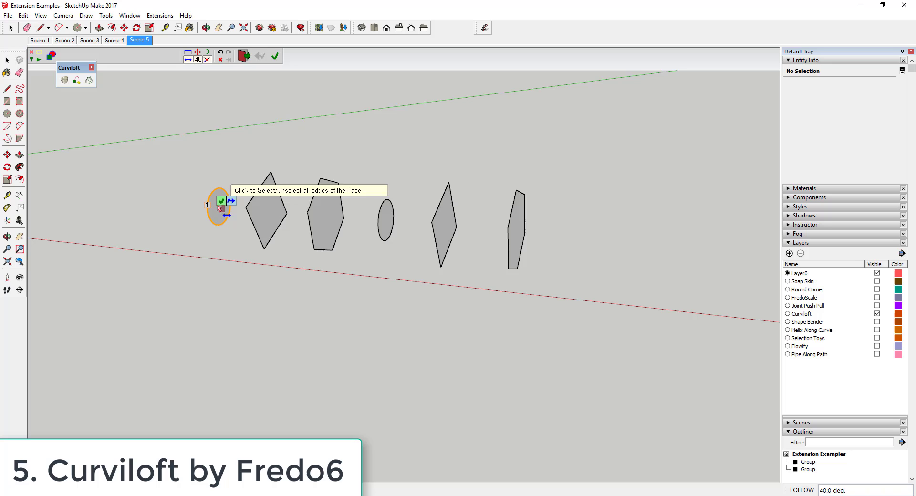
pyautogui.click(270, 213)
pyautogui.click(334, 205)
pyautogui.click(387, 210)
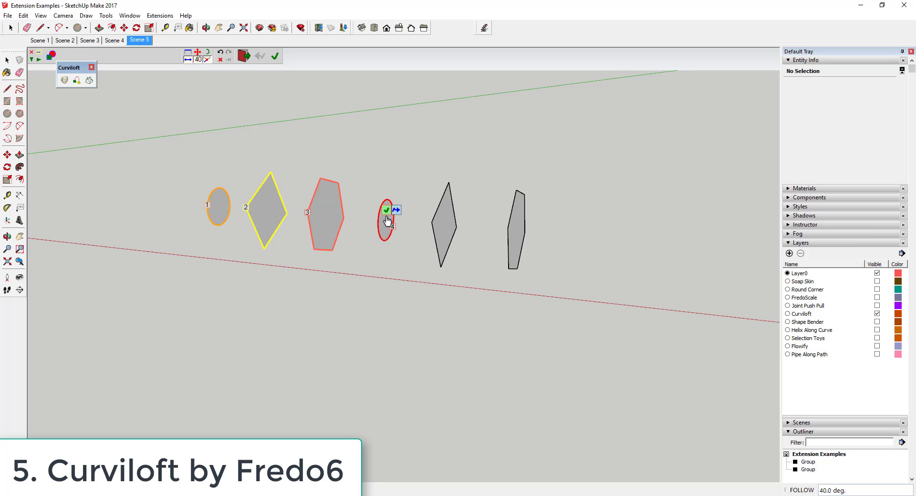
pyautogui.click(448, 223)
pyautogui.click(514, 230)
pyautogui.click(479, 158)
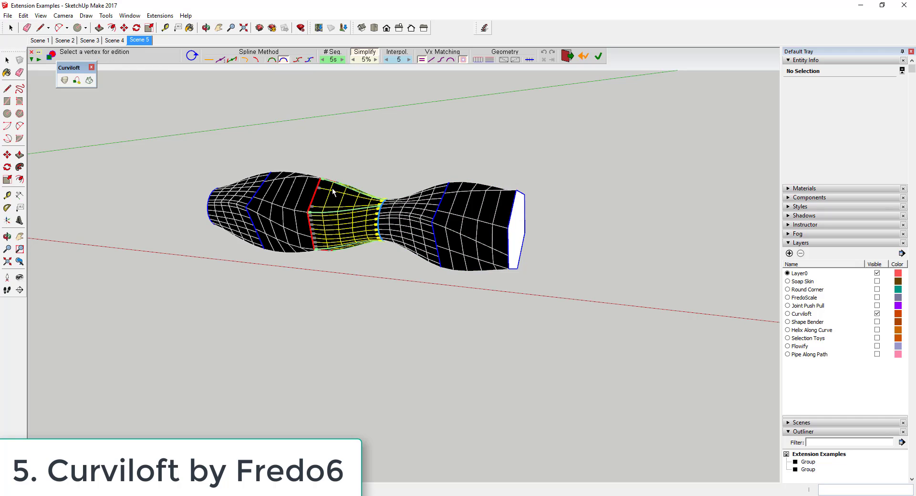
# Change the spline method of the loft preview and generate the lofted body through the six profiles.
pyautogui.click(232, 60)
pyautogui.click(527, 221)
pyautogui.scroll(3, 368, 229)
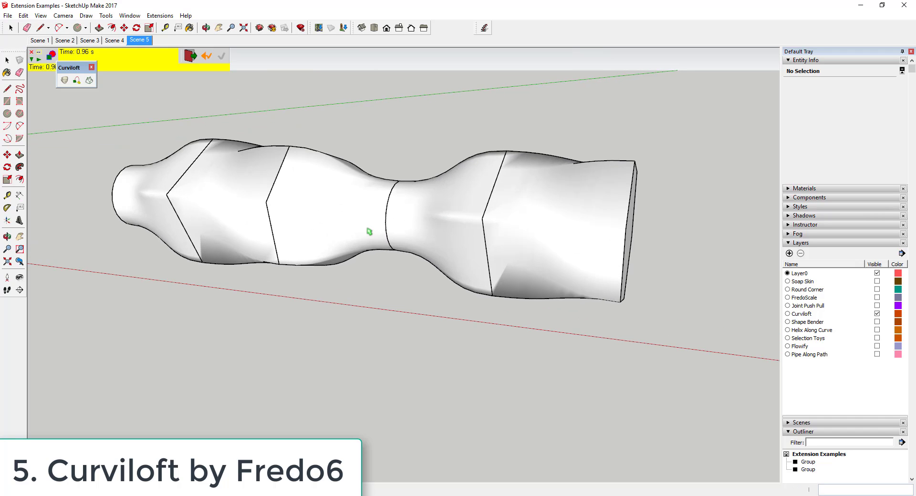
pyautogui.moveTo(324, 221); pyautogui.dragTo(620, 254, button='middle')
# Skin the closed contour formed by the two tall curves and the base arc with Curviloft.
pyautogui.moveTo(516, 101); pyautogui.dragTo(693, 295)
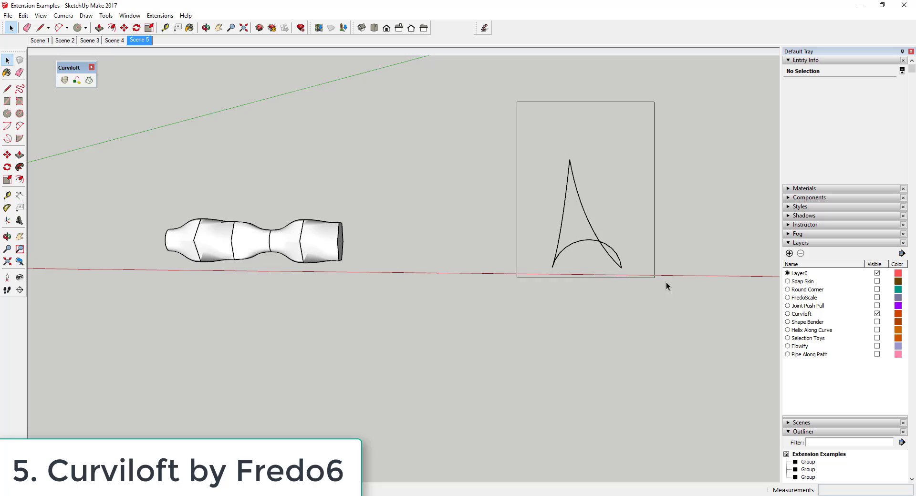
pyautogui.moveTo(677, 297); pyautogui.dragTo(544, 330, button='middle')
pyautogui.scroll(3, 573, 315)
pyautogui.scroll(-3, 464, 260)
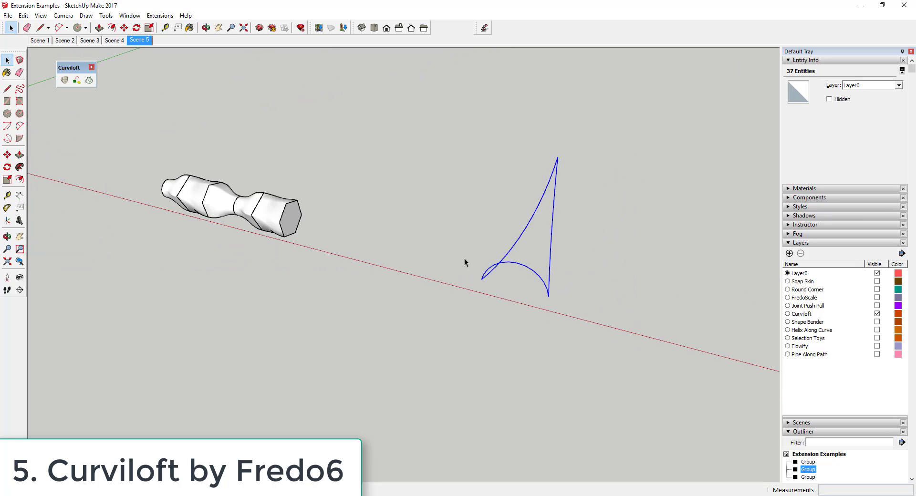
pyautogui.scroll(2, 634, 246)
pyautogui.click(89, 81)
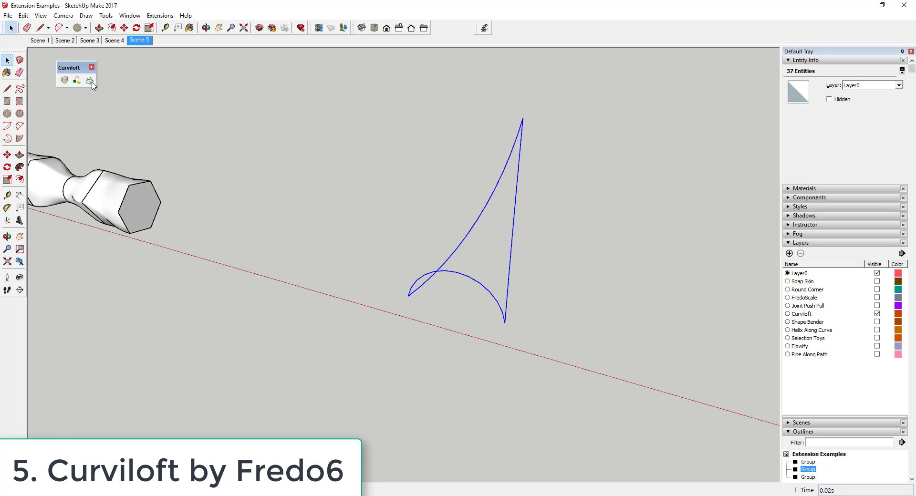
pyautogui.moveTo(515, 268)
pyautogui.mouseDown(button='middle')
pyautogui.moveTo(522, 194)
pyautogui.moveTo(573, 220)
pyautogui.moveTo(507, 228)
pyautogui.moveTo(276, 106)
pyautogui.moveTo(372, 237)
pyautogui.mouseUp(button='middle')
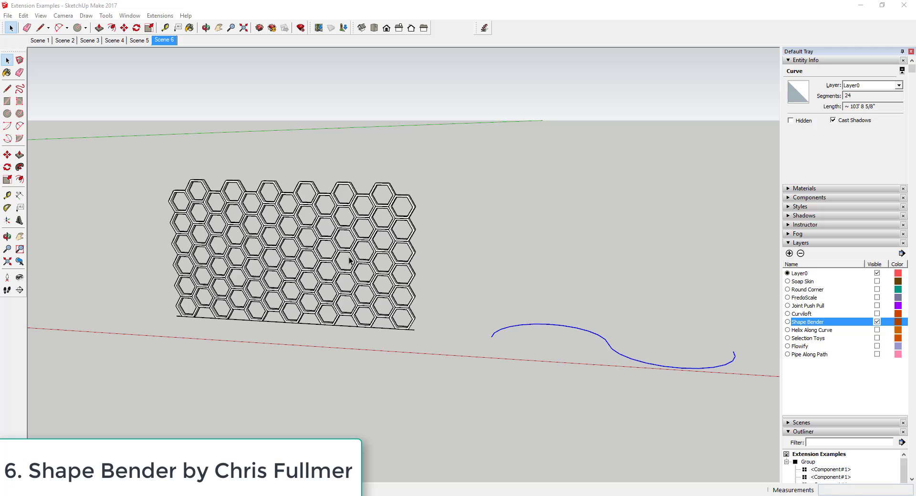
# Bend the honeycomb panel group along the S-shaped curve with Shape Bender, using the straight line beneath the panel as reference.
pyautogui.click(353, 256)
pyautogui.moveTo(360, 259); pyautogui.dragTo(359, 299, button='middle')
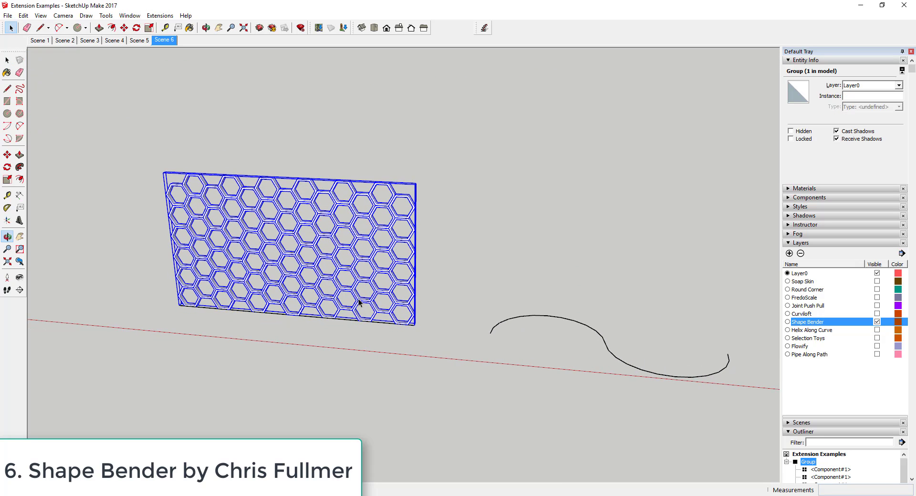
pyautogui.click(161, 16)
pyautogui.moveTo(186, 69)
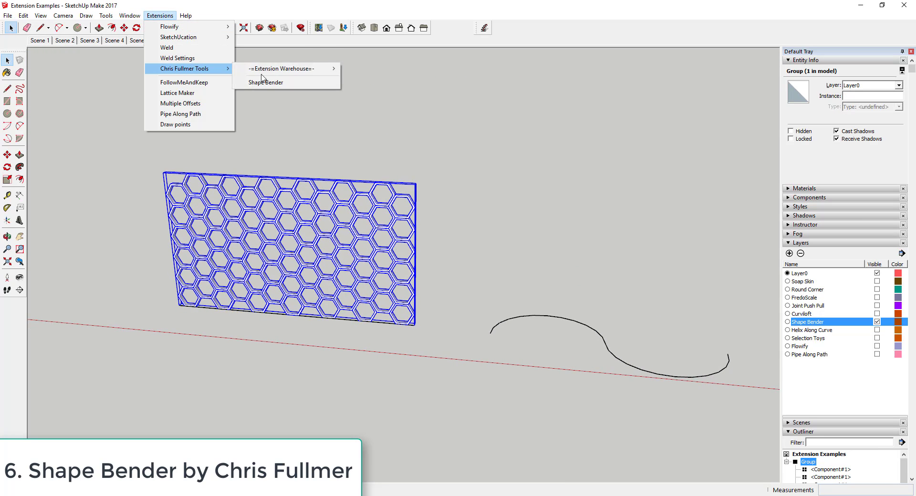
pyautogui.click(268, 83)
pyautogui.click(349, 320)
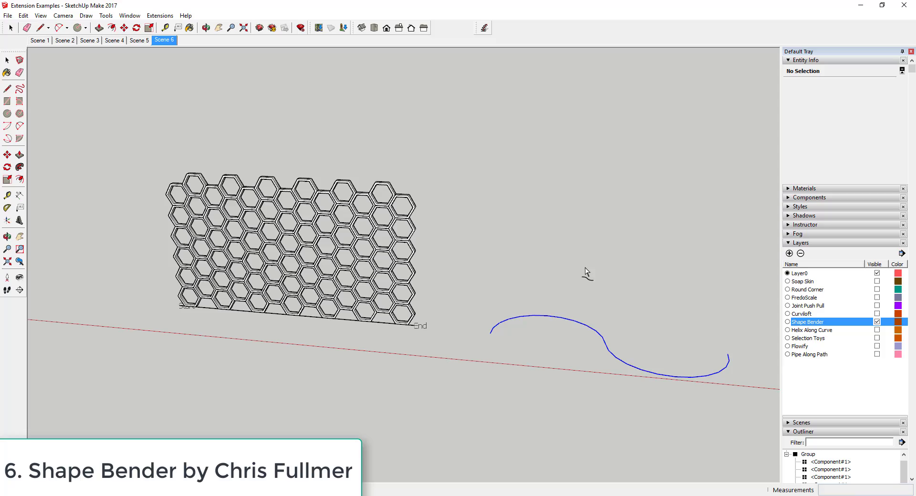
pyautogui.press('Return')
pyautogui.press('space')
pyautogui.click(708, 370)
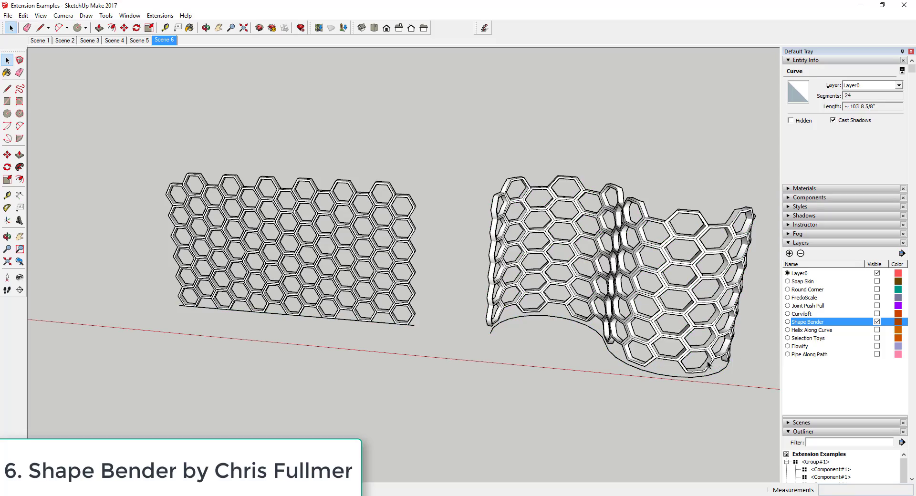
pyautogui.scroll(3, 711, 356)
pyautogui.moveTo(721, 288); pyautogui.dragTo(620, 334, button='middle')
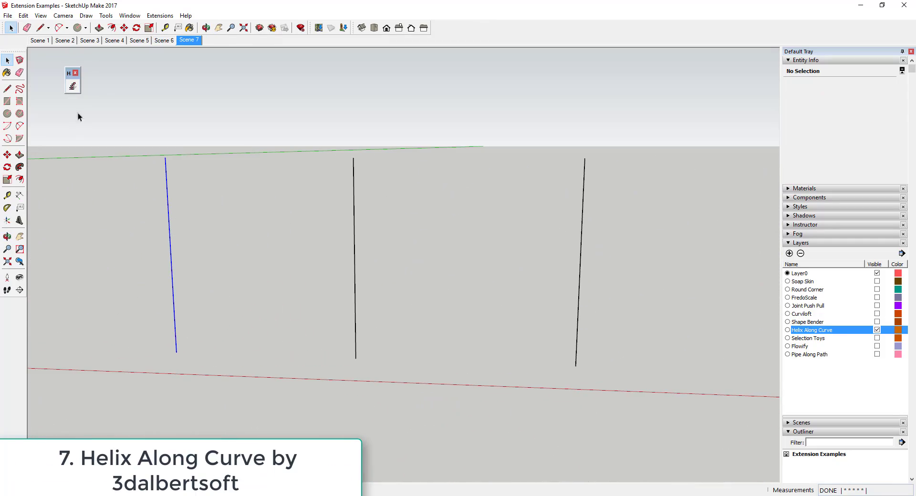
# With Helix Along Curve, create a 16-lap helix of 4' radius on the first line and a 24-lap helix with 16' and 4' radii on the second.
pyautogui.click(73, 86)
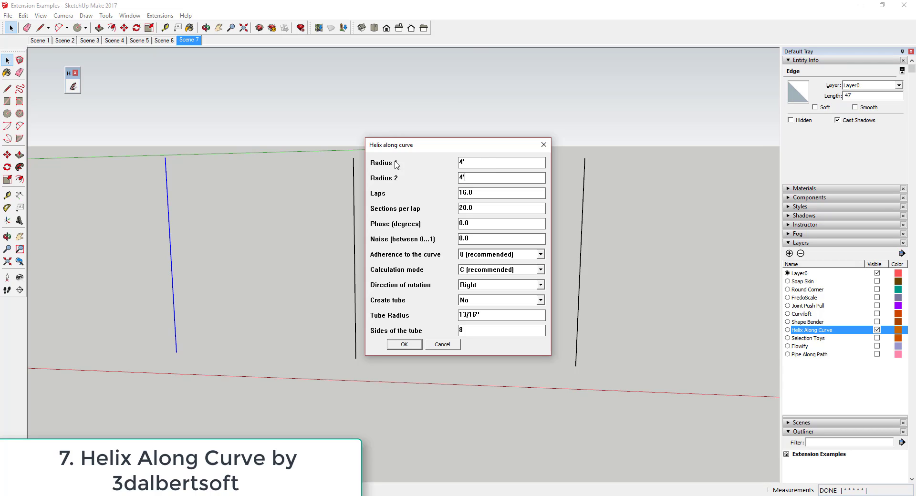
pyautogui.press('Return')
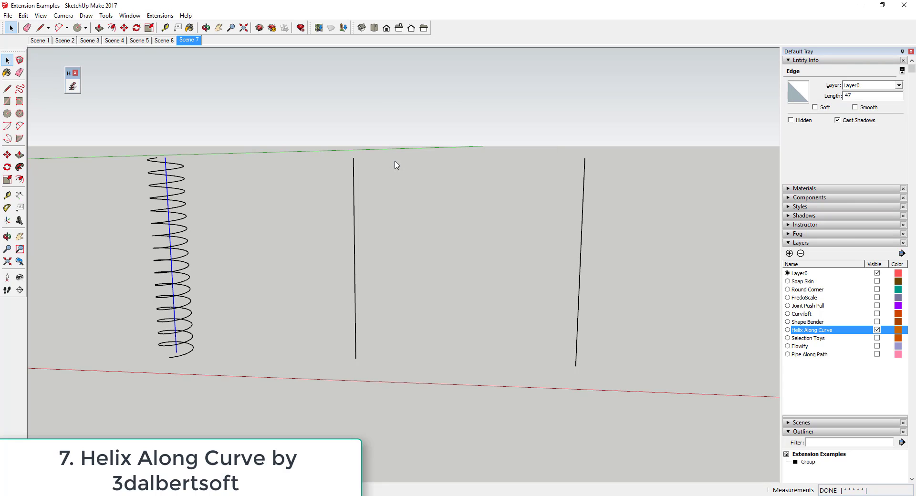
pyautogui.click(353, 232)
pyautogui.click(73, 85)
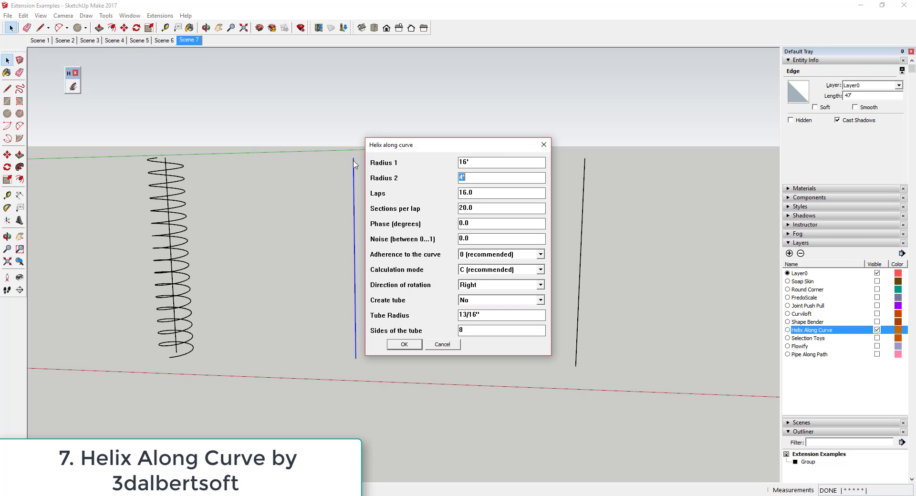
pyautogui.press('Return')
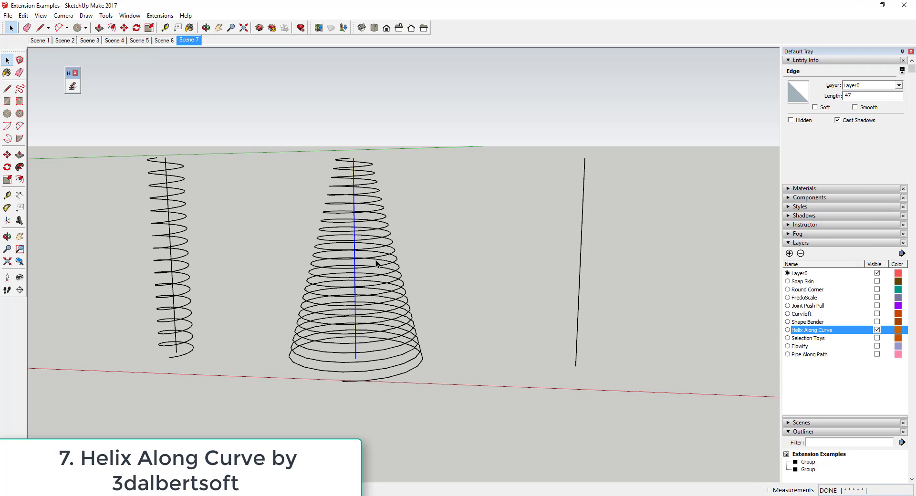
# Create a helix with the tube option along the third vertical line with Helix Along Curve, adjusting the second radius and tube radius.
pyautogui.click(582, 218)
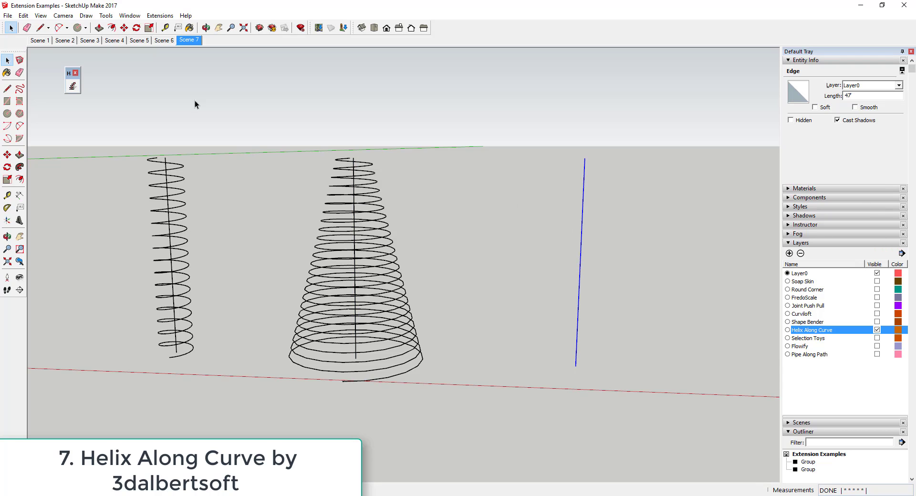
pyautogui.click(72, 87)
pyautogui.moveTo(480, 177); pyautogui.dragTo(391, 178)
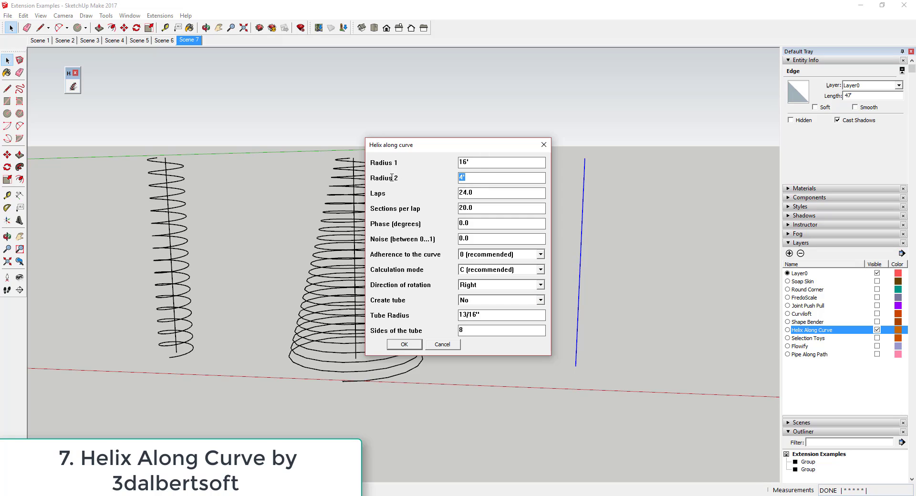
pyautogui.click(540, 300)
pyautogui.click(477, 307)
pyautogui.click(384, 313)
pyautogui.press('Return')
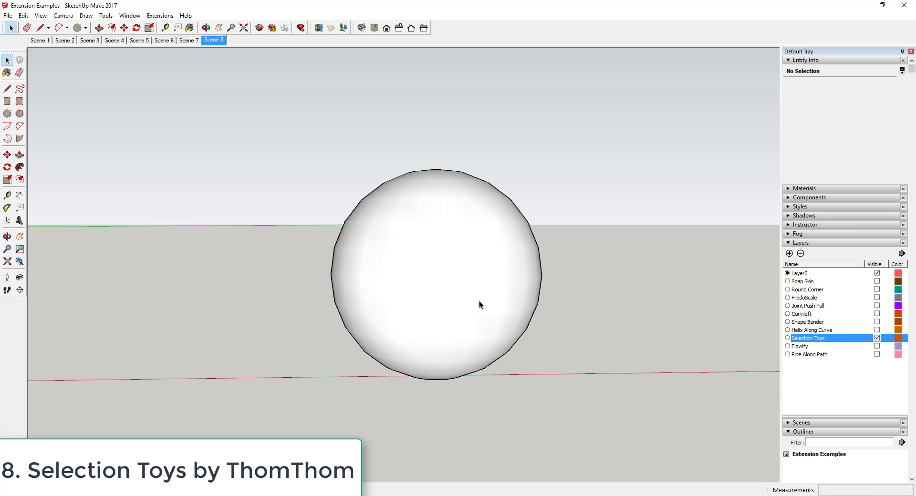
# Isolate the sphere's edges with Selection Toys' Select Only and turn off their Soft and Smooth properties.
pyautogui.click(479, 303)
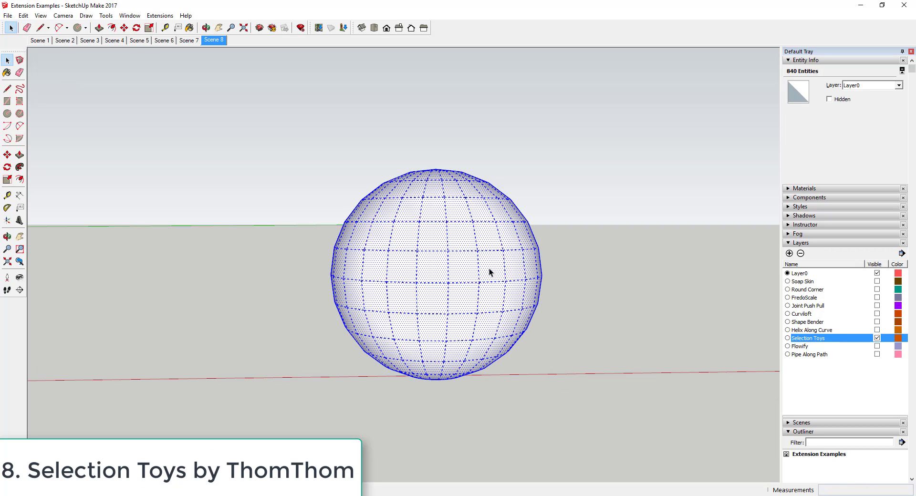
pyautogui.rightClick(449, 234)
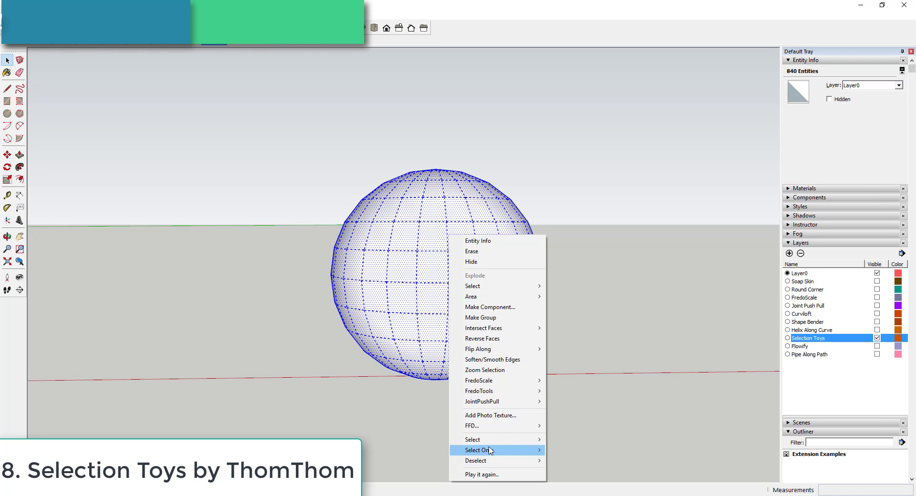
pyautogui.moveTo(525, 450)
pyautogui.click(579, 180)
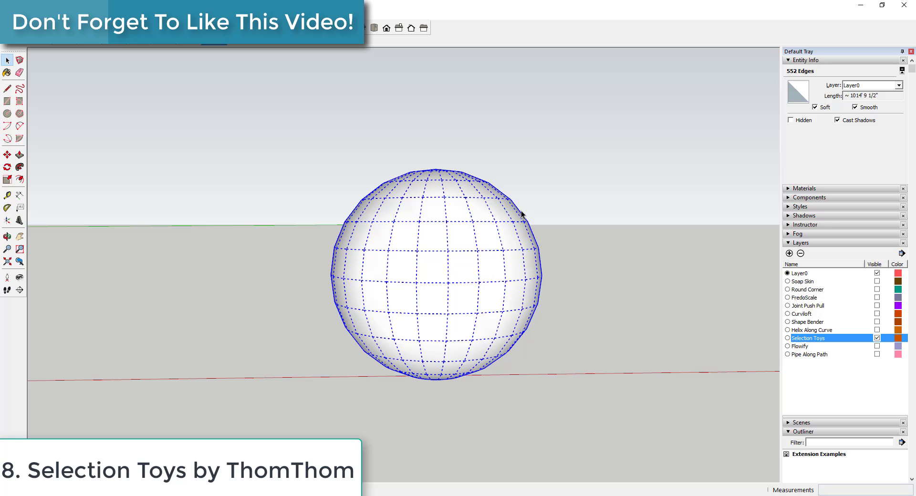
pyautogui.click(824, 107)
pyautogui.click(868, 107)
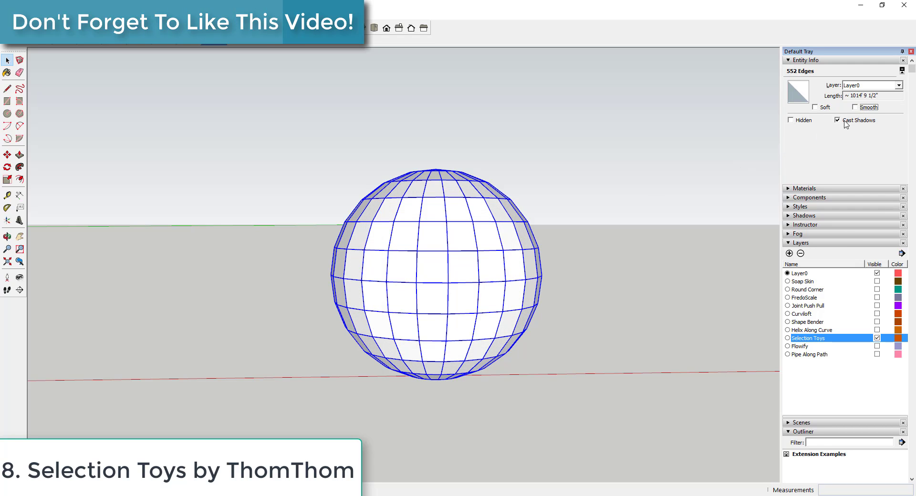
pyautogui.click(683, 259)
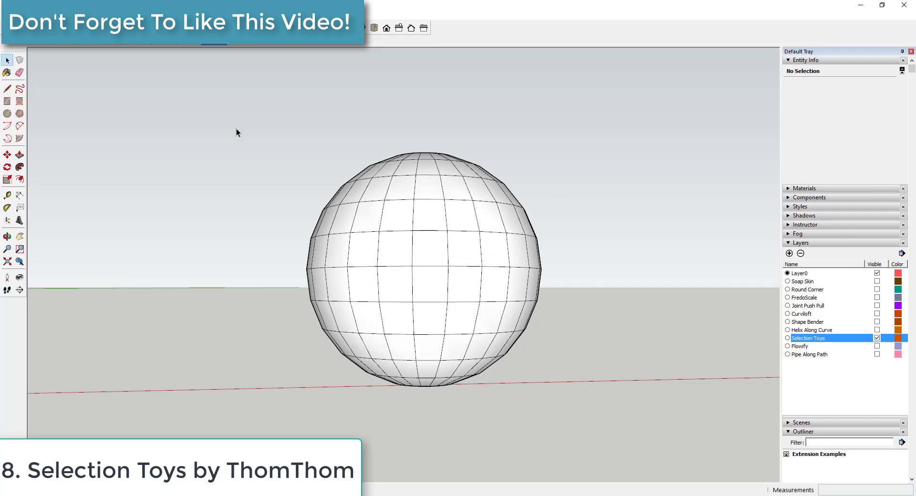
# Isolate the sphere's faces with Selection Toys' Select Only and delete them, leaving the edge wireframe.
pyautogui.moveTo(227, 122); pyautogui.dragTo(640, 434)
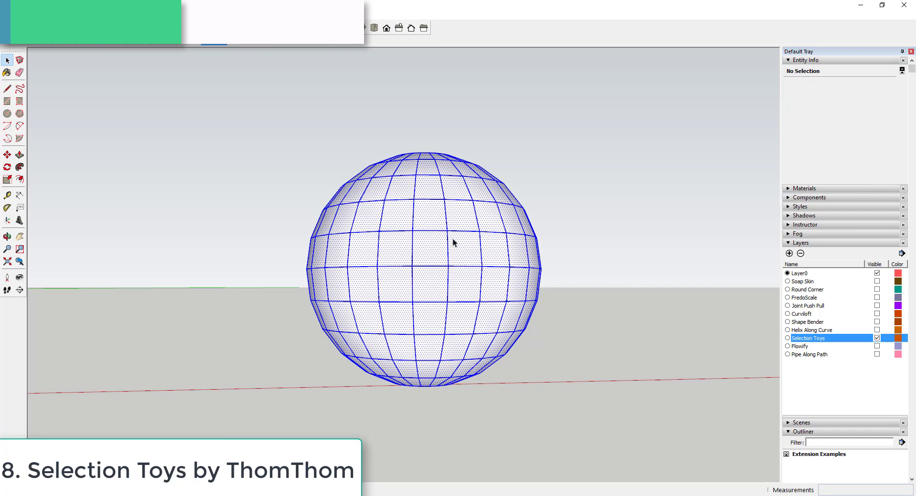
pyautogui.rightClick(440, 219)
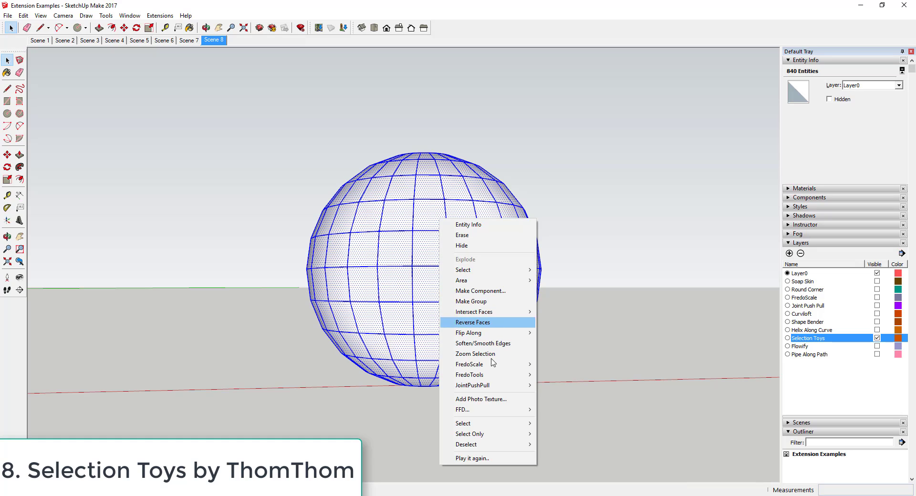
pyautogui.moveTo(493, 434)
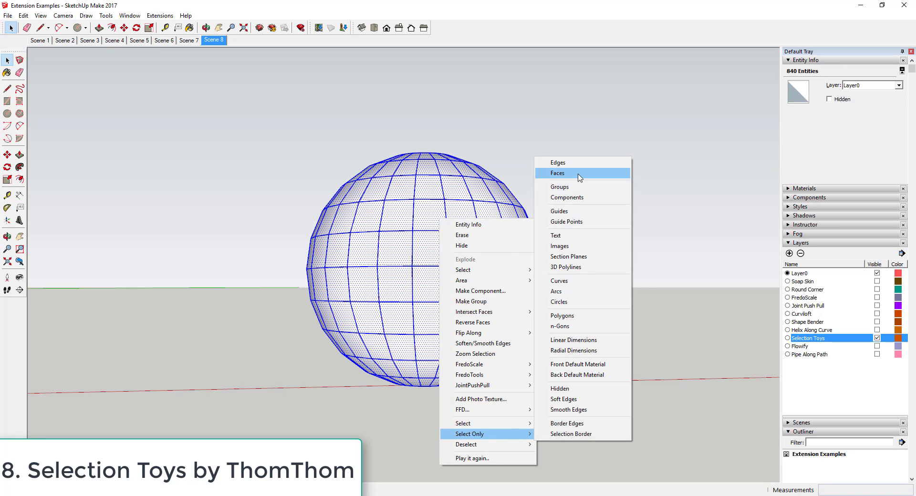
pyautogui.click(578, 175)
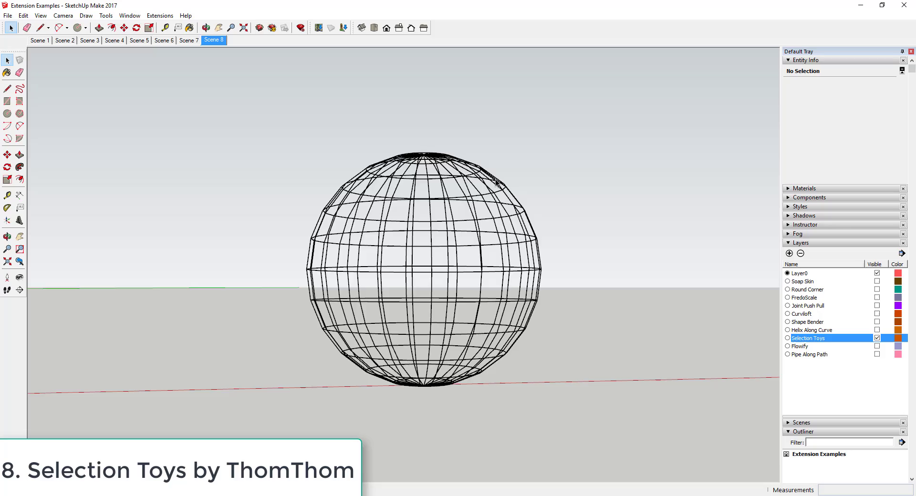
pyautogui.moveTo(498, 184); pyautogui.dragTo(360, 239, button='middle')
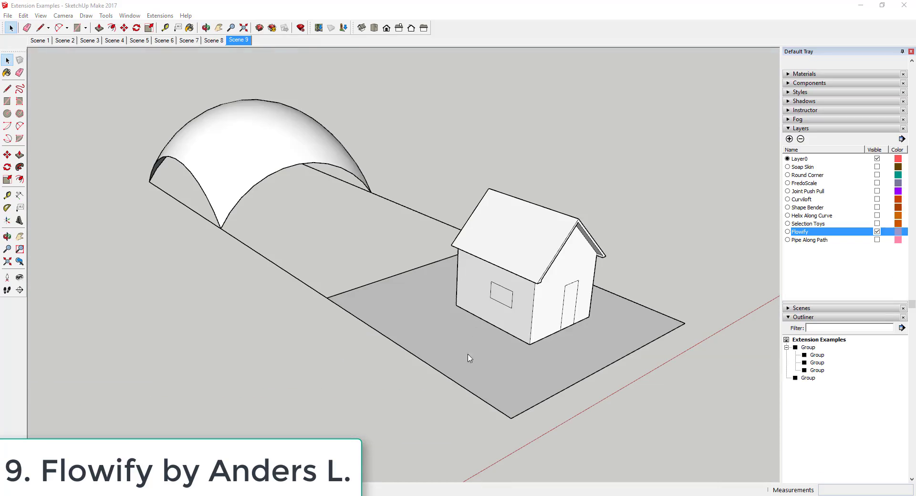
# Project the house group from the flat ground face onto the connected domed surface with Flowify.
pyautogui.hotkey('ctrl', 'a')
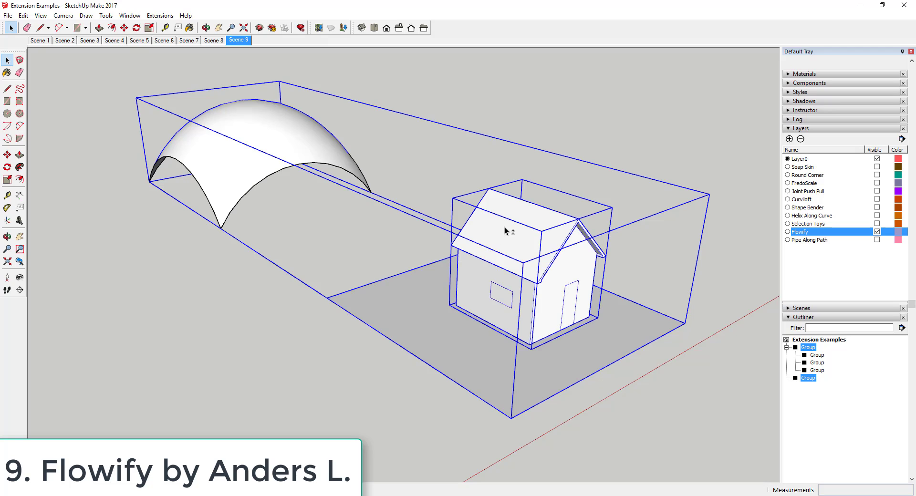
pyautogui.click(160, 16)
pyautogui.moveTo(200, 25)
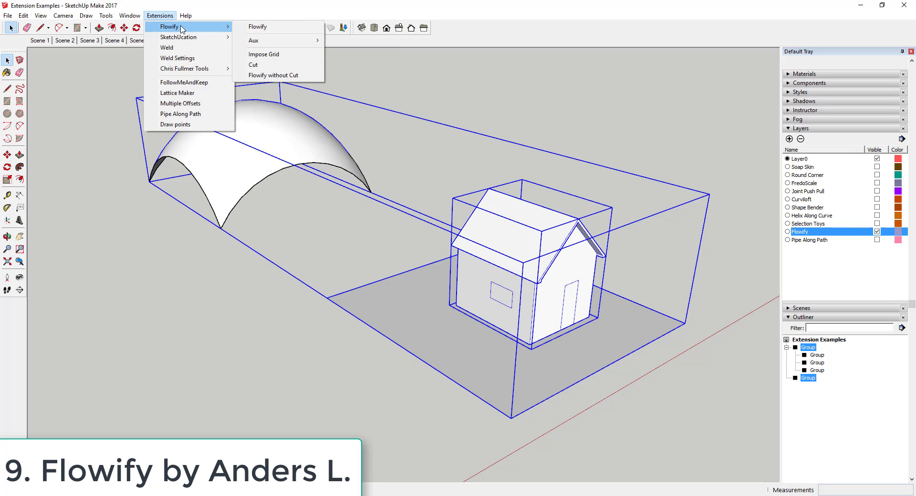
pyautogui.click(268, 27)
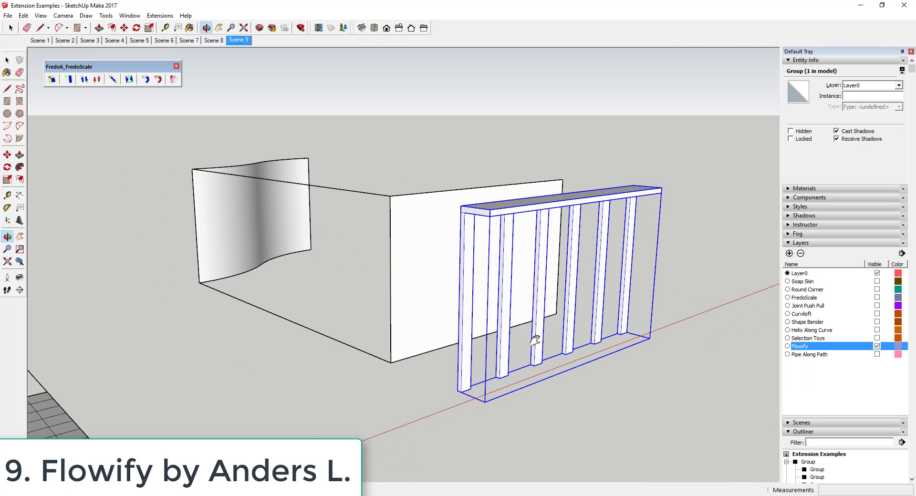
# Move the slatted frame group so its upper corner meets the upper corner of the flat vertical face.
pyautogui.keyDown('shift'); pyautogui.moveTo(535, 340); pyautogui.dragTo(534, 331, button='middle'); pyautogui.keyUp('shift')
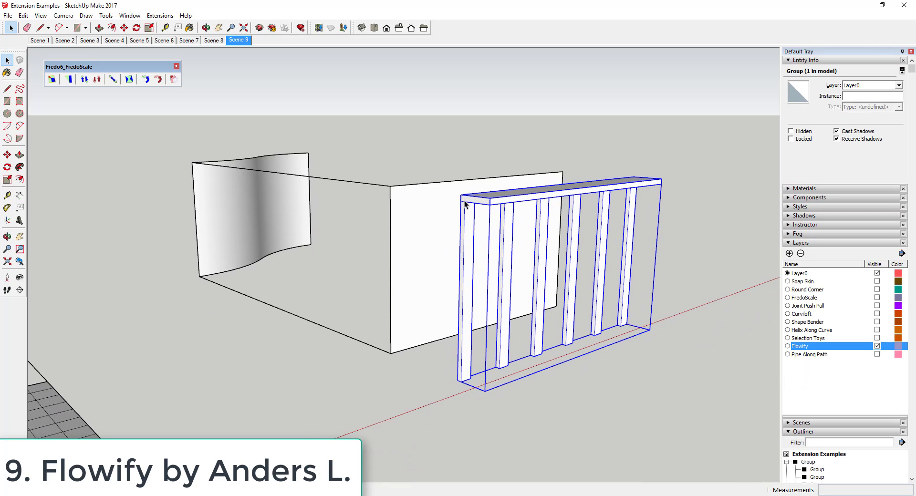
pyautogui.click(457, 195)
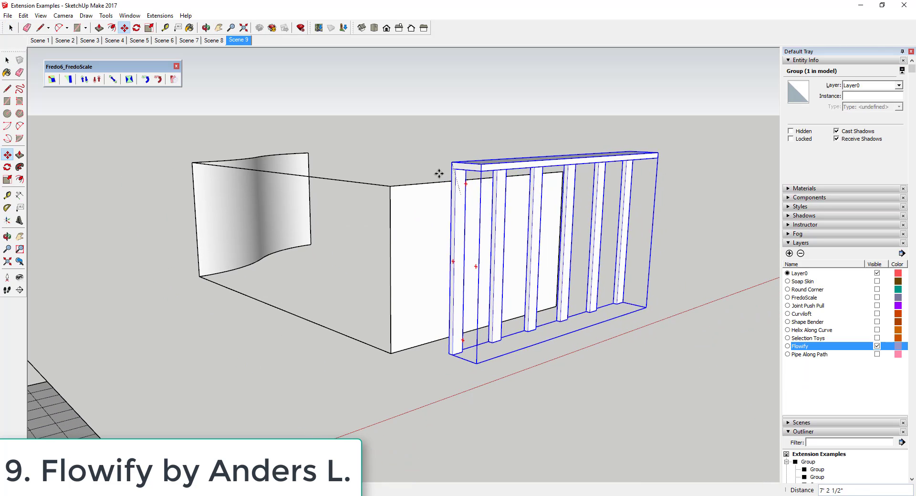
pyautogui.click(401, 193)
pyautogui.press('space')
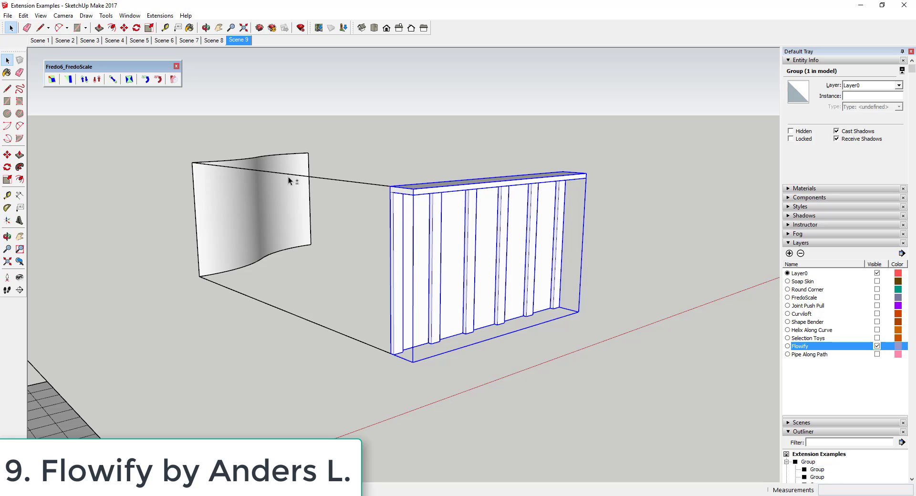
# Project the slatted frame group from the flat vertical face onto the connected curved wall surface with Flowify.
pyautogui.keyDown('shift'); pyautogui.click(268, 179); pyautogui.keyUp('shift')
pyautogui.click(160, 17)
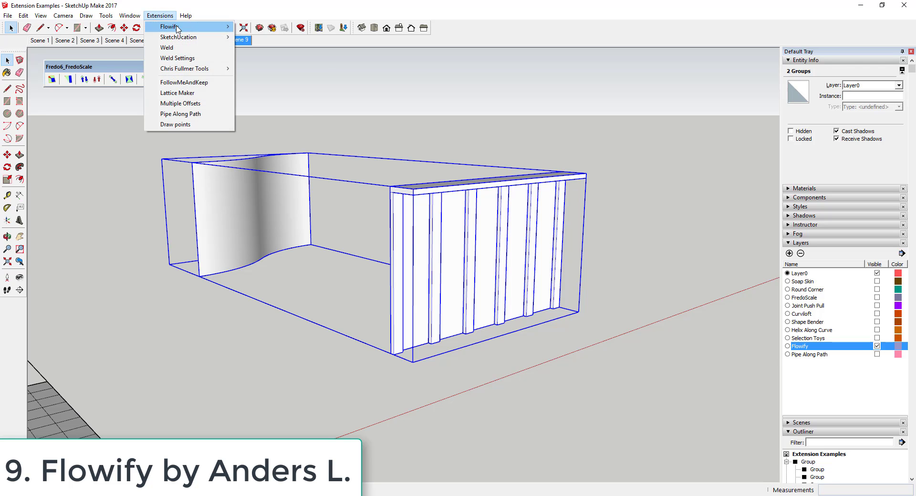
pyautogui.moveTo(184, 27)
pyautogui.click(260, 28)
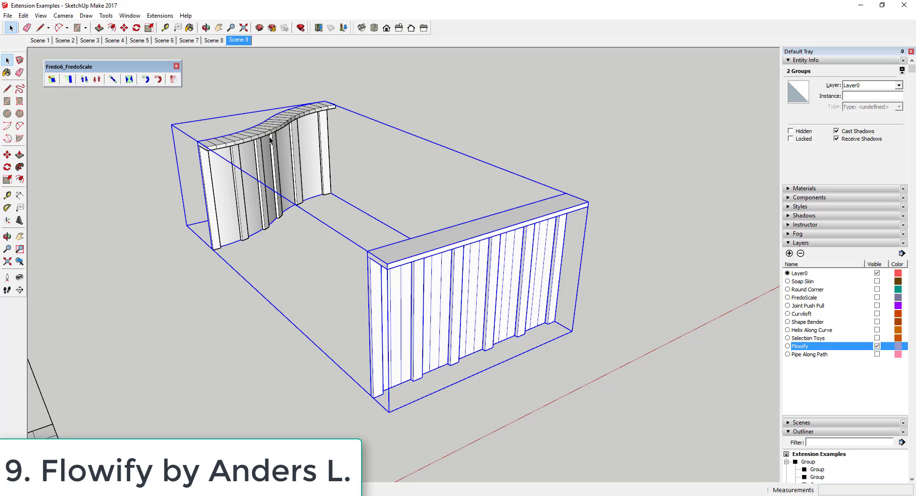
pyautogui.moveTo(269, 128); pyautogui.dragTo(573, 141, button='middle')
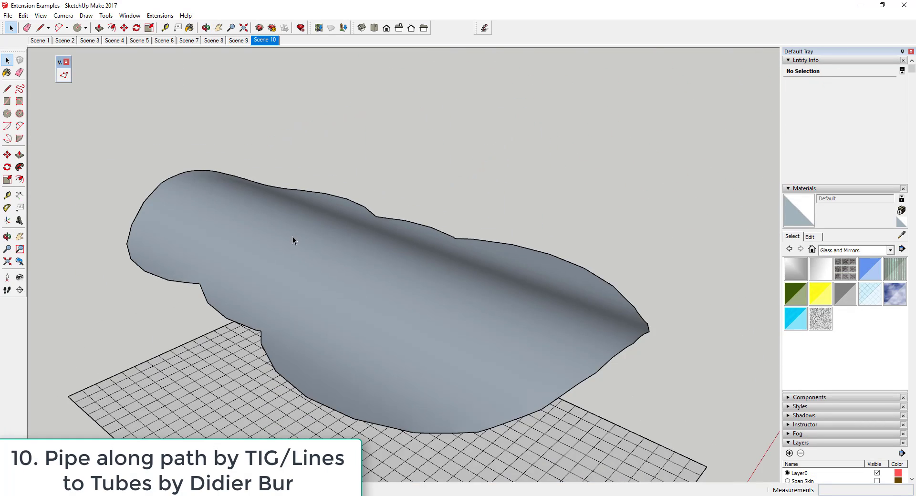
# Create a pipe along the curved canopy's boundary edges with Pipe Along Path, using 2' outside diameter, 0" inside diameter and 8 segments.
pyautogui.keyDown('shift'); pyautogui.click(403, 299); pyautogui.keyUp('shift')
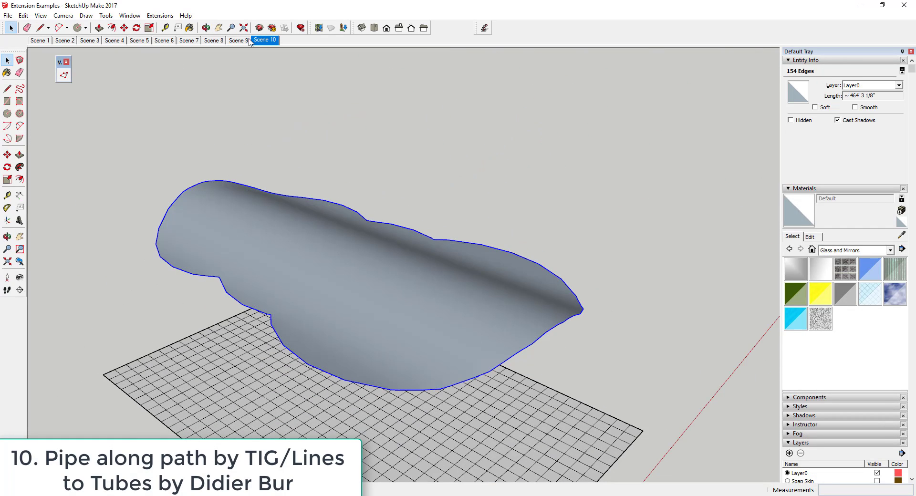
pyautogui.click(160, 15)
pyautogui.click(189, 115)
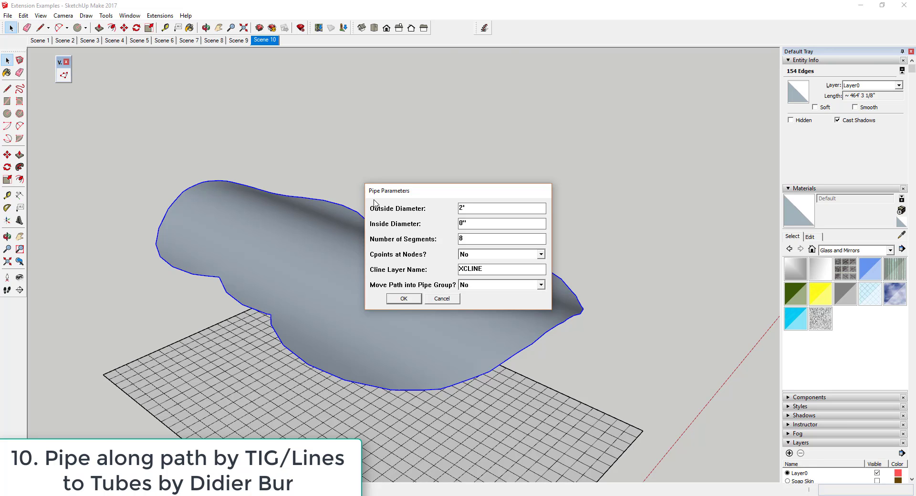
pyautogui.press('Return')
pyautogui.click(449, 307)
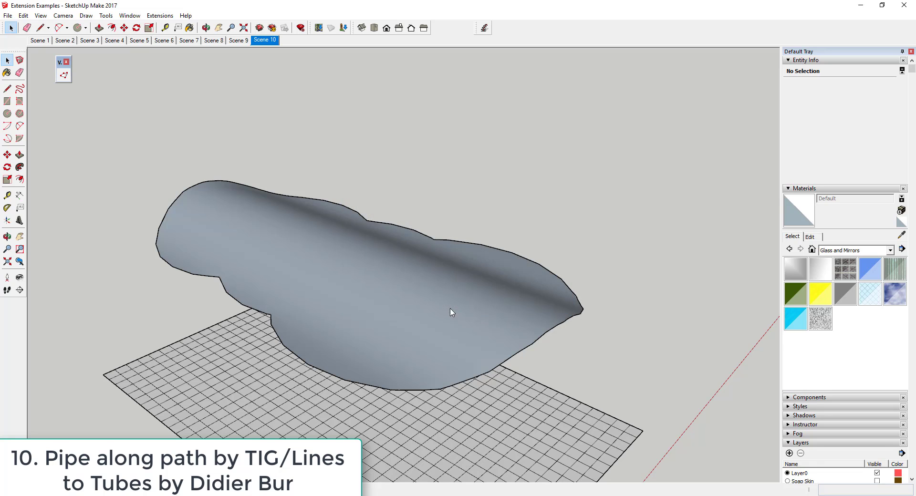
pyautogui.moveTo(487, 310); pyautogui.dragTo(372, 272, button='middle')
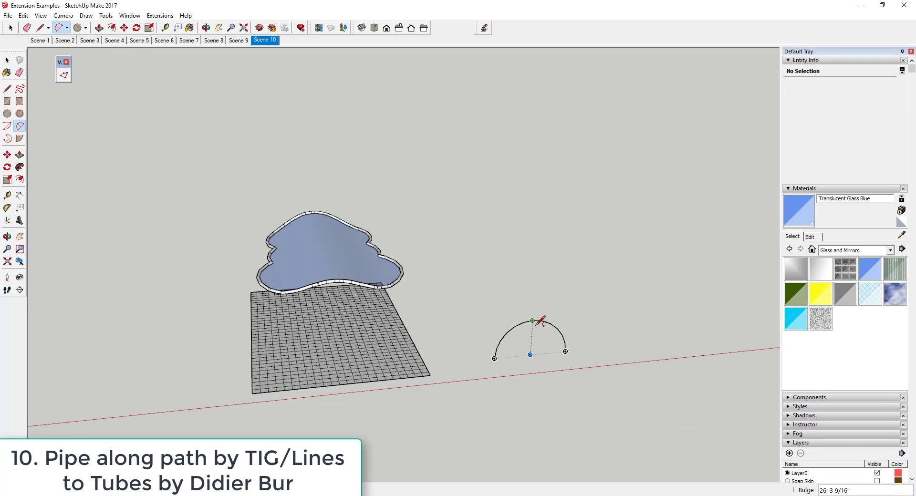
# Draw an upright two-point arc beside the gridded surface with a bulge of about 26'.
pyautogui.click(536, 325)
pyautogui.moveTo(536, 326); pyautogui.dragTo(313, 288, button='middle')
pyautogui.press('space')
# Copy the arc from its endpoint and multiply it into a row of 10 evenly spaced copies.
pyautogui.click(458, 366)
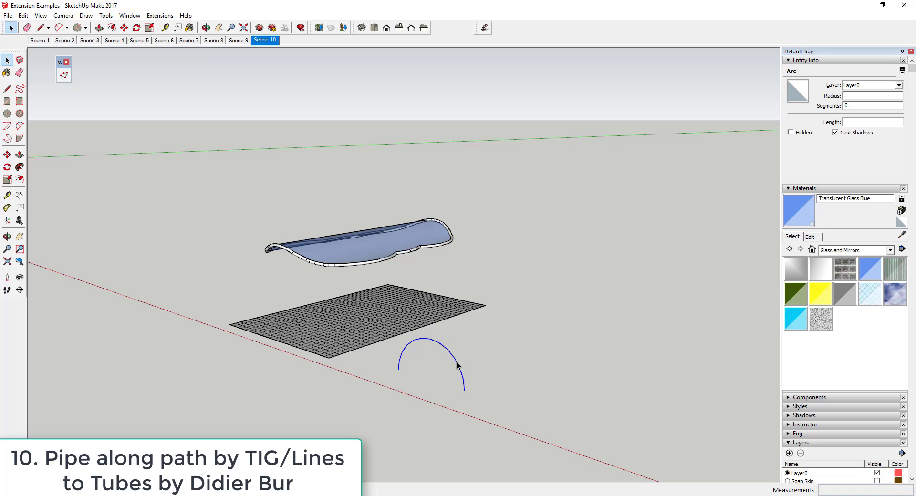
pyautogui.press('m')
pyautogui.press('ctrl')
pyautogui.click(464, 391)
pyautogui.click(492, 375)
pyautogui.write('*10')
pyautogui.press('Return')
pyautogui.press('space')
pyautogui.click(516, 379)
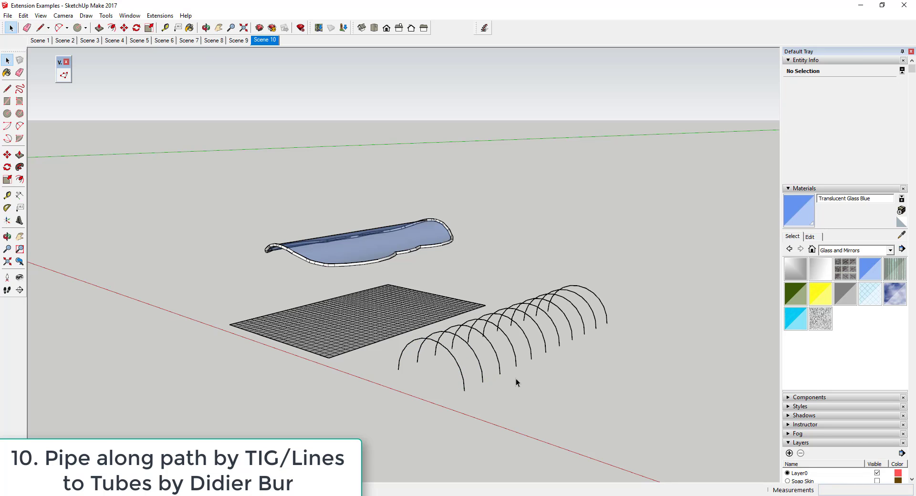
# Draw a base line along each side of the arch row, joining the endpoints of the first and last arcs.
pyautogui.scroll(2, 470, 385)
pyautogui.moveTo(470, 384); pyautogui.dragTo(651, 329, button='middle')
pyautogui.scroll(4, 542, 272)
pyautogui.moveTo(542, 272); pyautogui.dragTo(557, 313, button='middle')
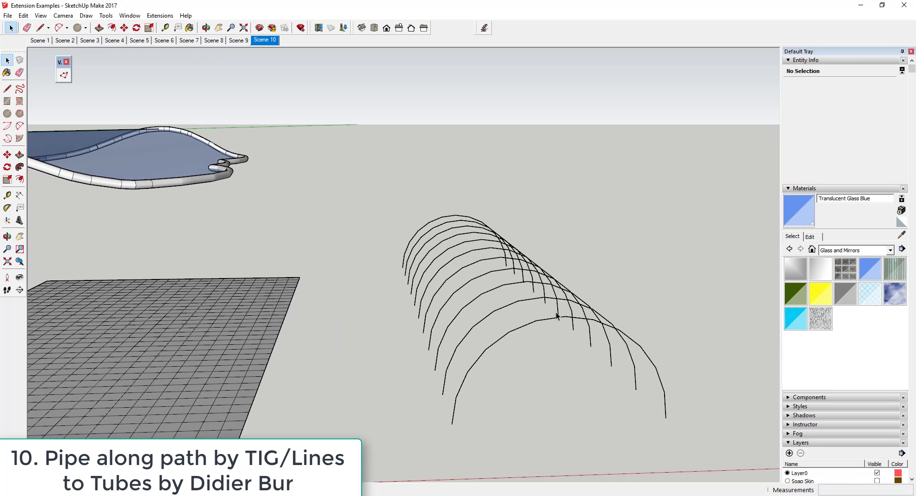
pyautogui.press('l')
pyautogui.click(451, 424)
pyautogui.click(403, 269)
pyautogui.press('space')
pyautogui.press('l')
pyautogui.click(507, 266)
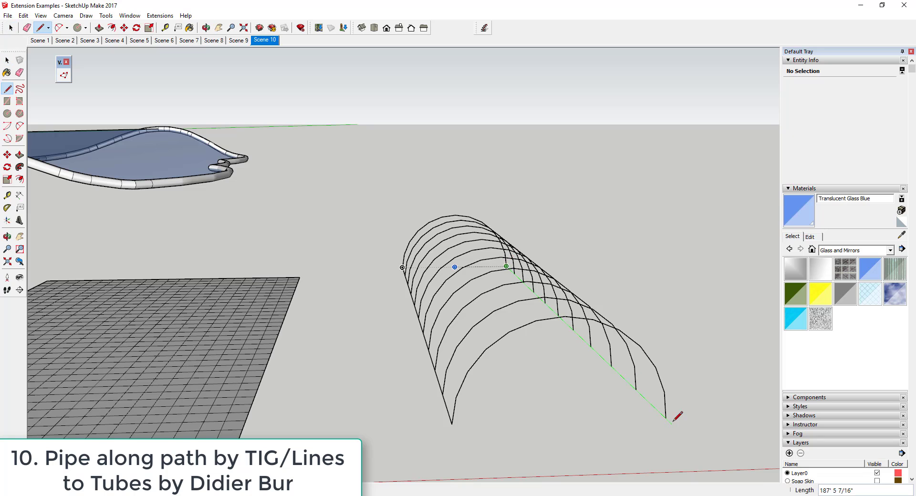
pyautogui.click(666, 419)
pyautogui.press('space')
# Convert all the arcs and base lines to grouped tubes with Lines to Tubes, using diameter 12 and precision 10.
pyautogui.moveTo(392, 194); pyautogui.dragTo(698, 466)
pyautogui.click(125, 17)
pyautogui.moveTo(109, 17)
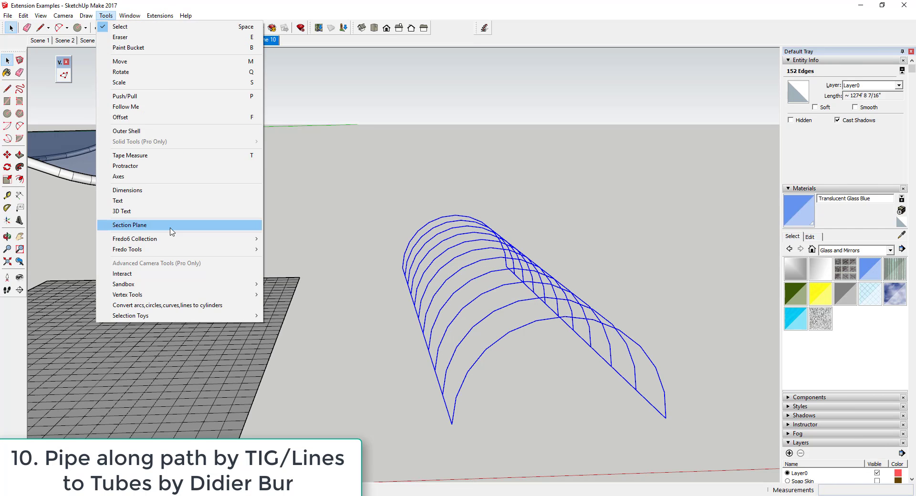
pyautogui.click(176, 305)
pyautogui.moveTo(485, 268); pyautogui.dragTo(391, 245)
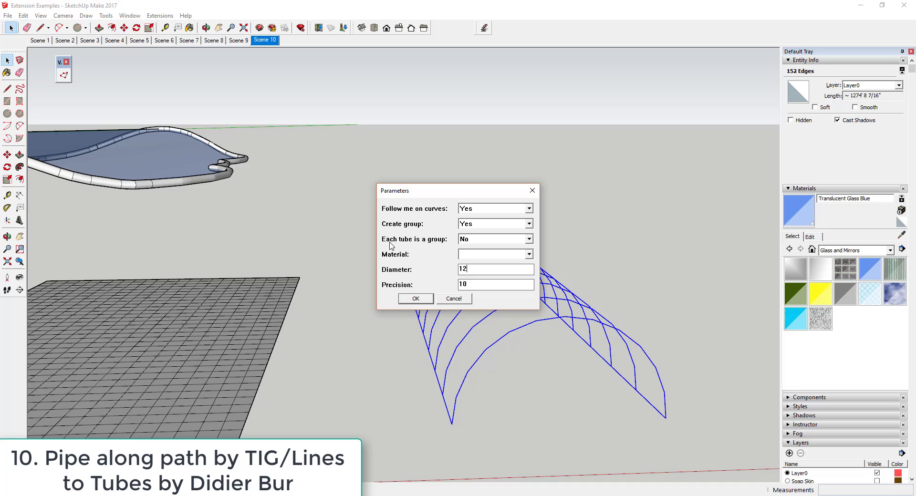
pyautogui.press('Return')
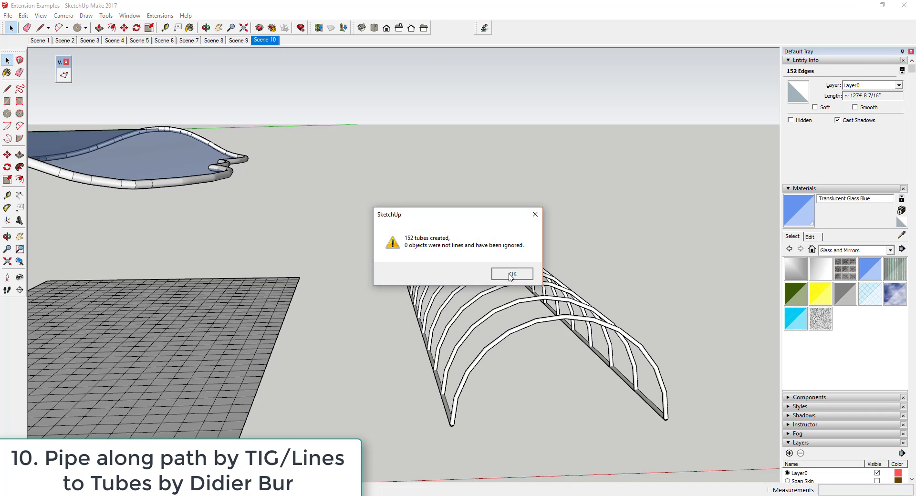
pyautogui.click(511, 276)
pyautogui.moveTo(606, 336); pyautogui.dragTo(453, 263, button='middle')
pyautogui.scroll(5, 507, 282)
pyautogui.scroll(-3, 510, 284)
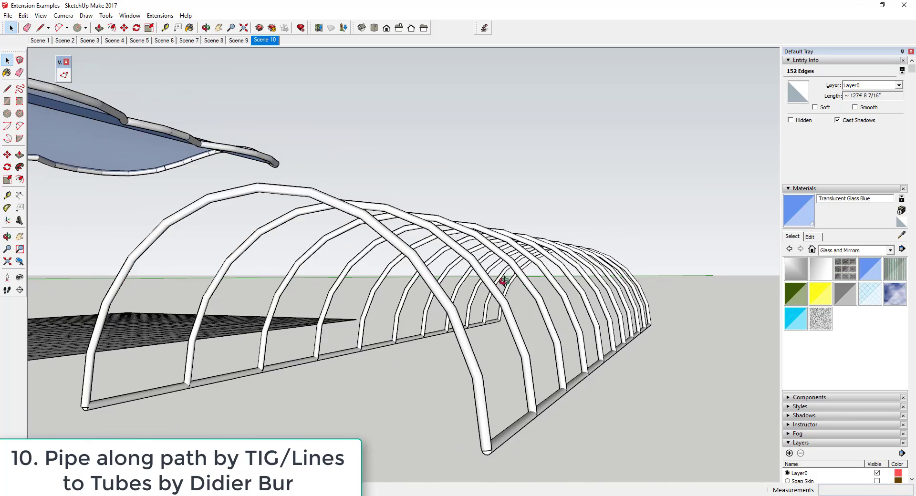
pyautogui.moveTo(503, 280)
pyautogui.mouseDown(button='middle')
pyautogui.moveTo(607, 284)
pyautogui.moveTo(514, 291)
pyautogui.moveTo(524, 282)
pyautogui.moveTo(494, 268)
pyautogui.mouseUp(button='middle')
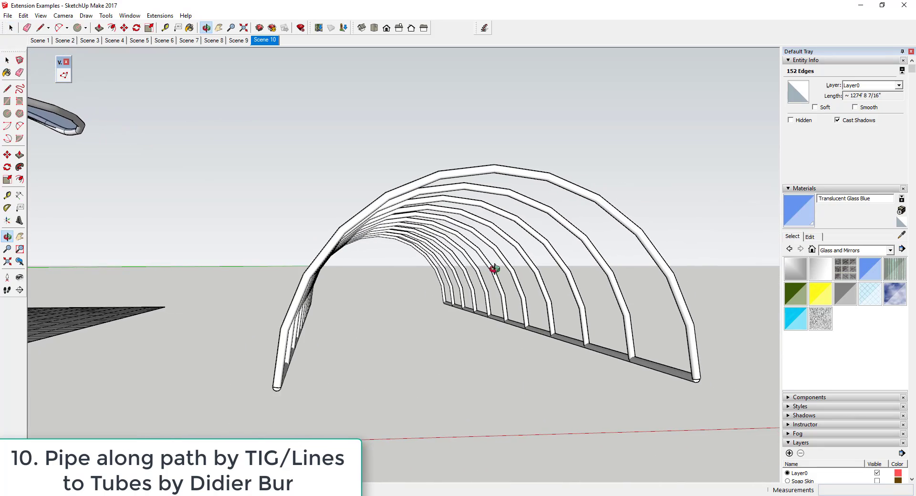